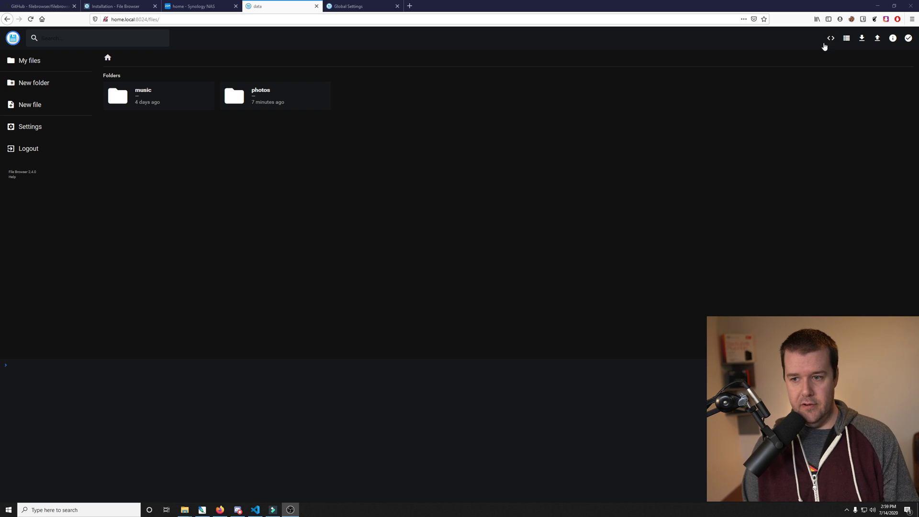
{"action": "left_click", "coordinate": [822, 45]}
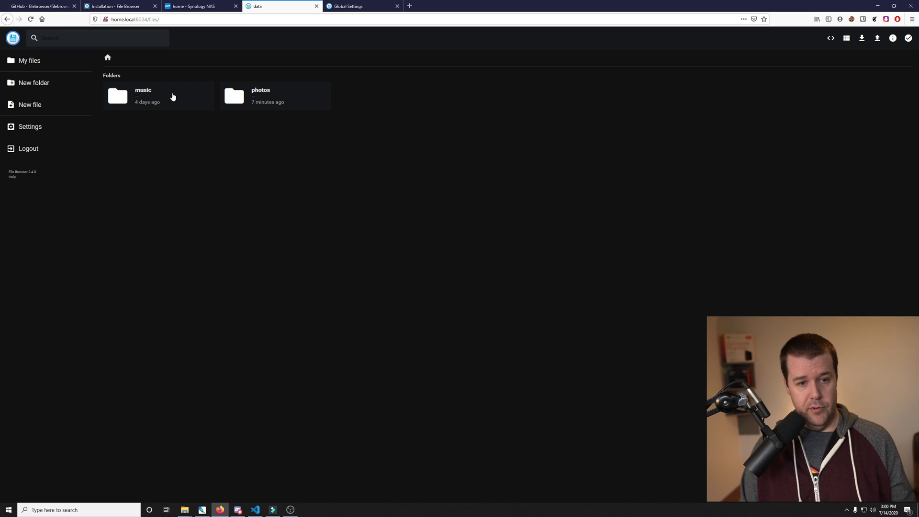
Step: Open the music/Reggae folder and play the 5.32 MB audio track
{"action": "double_click", "coordinate": [173, 97]}
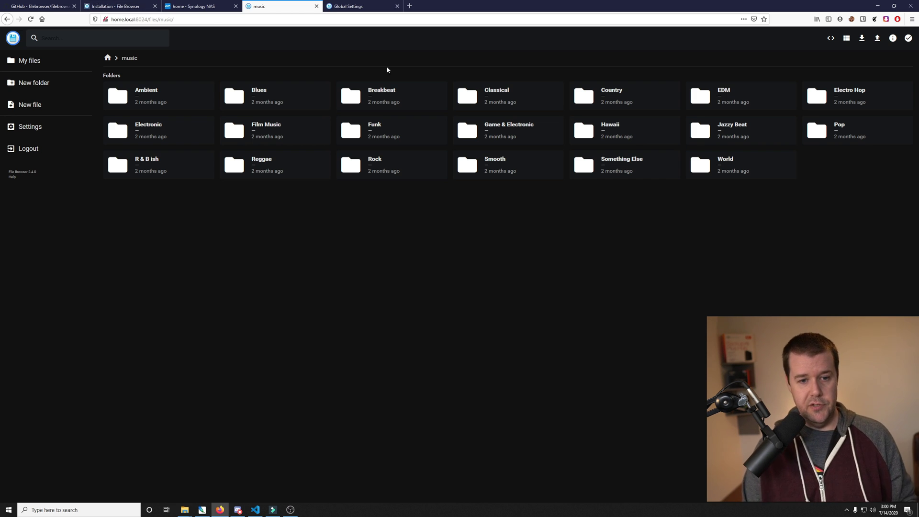
{"action": "double_click", "coordinate": [289, 164]}
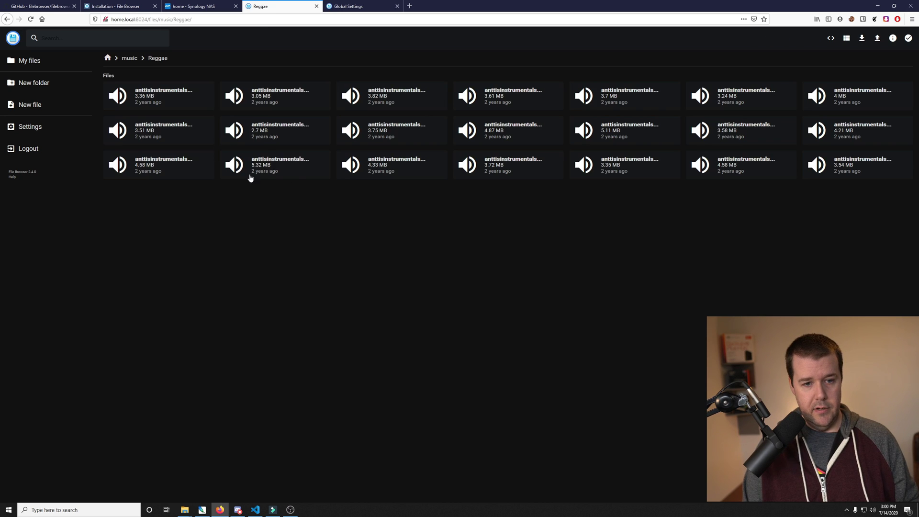
{"action": "double_click", "coordinate": [297, 160]}
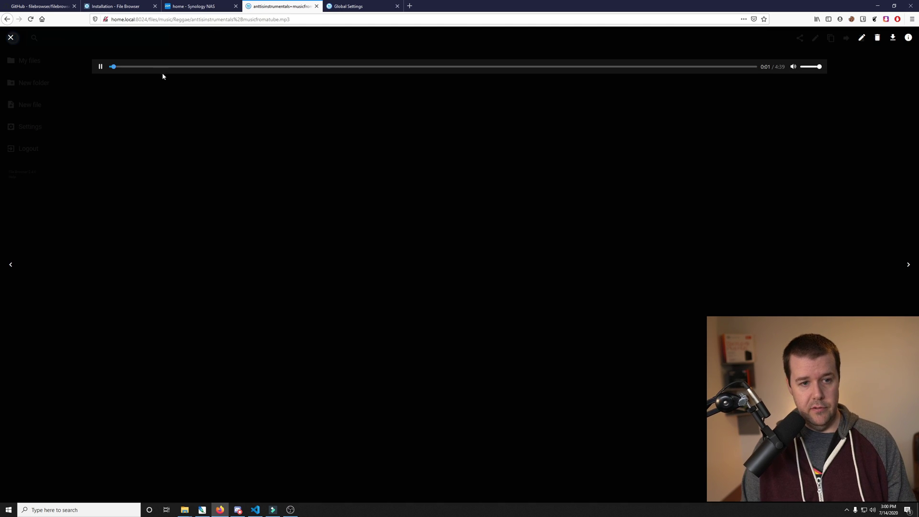
Step: Turn the volume down to about a third, pause the track, and close the player
{"action": "left_click", "coordinate": [806, 67]}
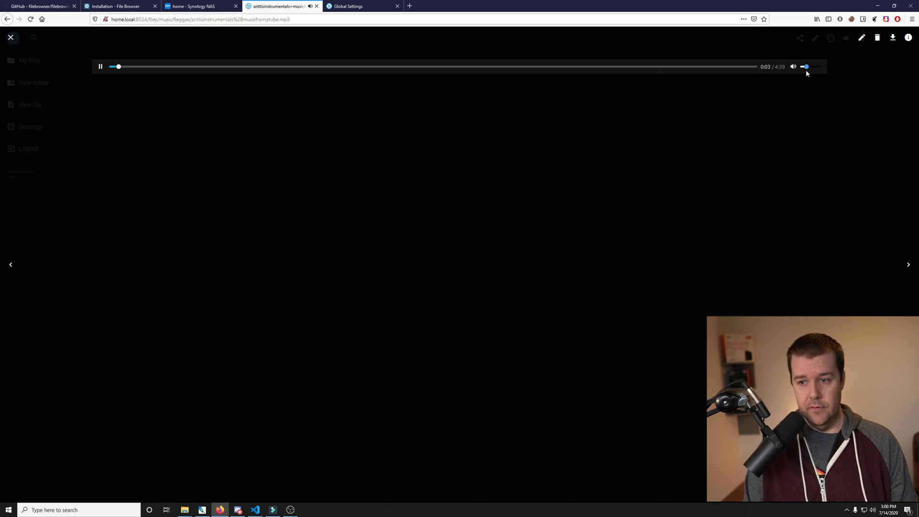
{"action": "left_click", "coordinate": [100, 67]}
{"action": "left_click", "coordinate": [10, 37]}
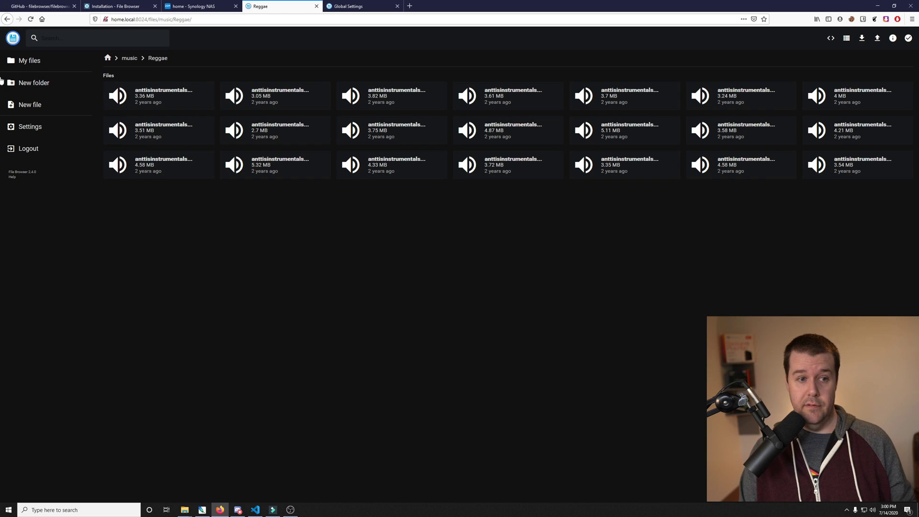
Step: Go back to My files and open the photos folder
{"action": "left_click", "coordinate": [21, 63]}
{"action": "left_click", "coordinate": [262, 101]}
{"action": "double_click", "coordinate": [262, 102]}
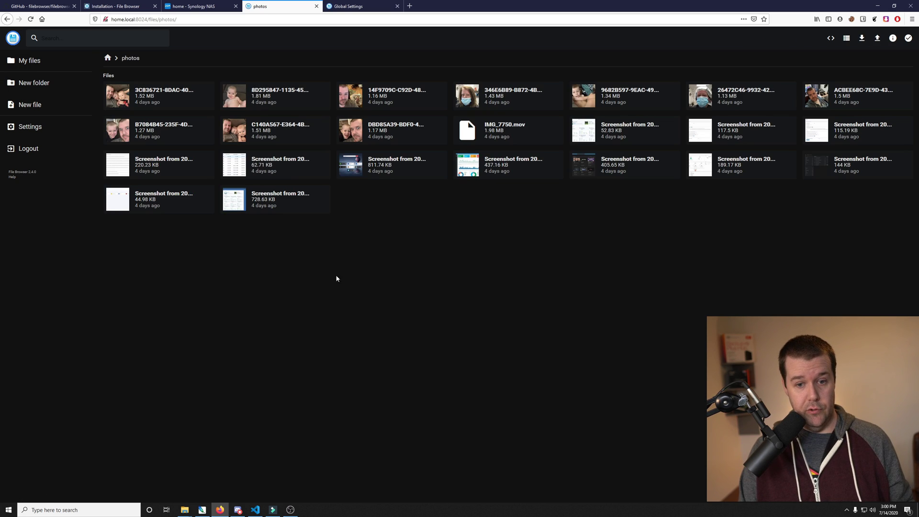
Step: Download IMG_7750.mov and play it full screen in the default video player
{"action": "double_click", "coordinate": [515, 127]}
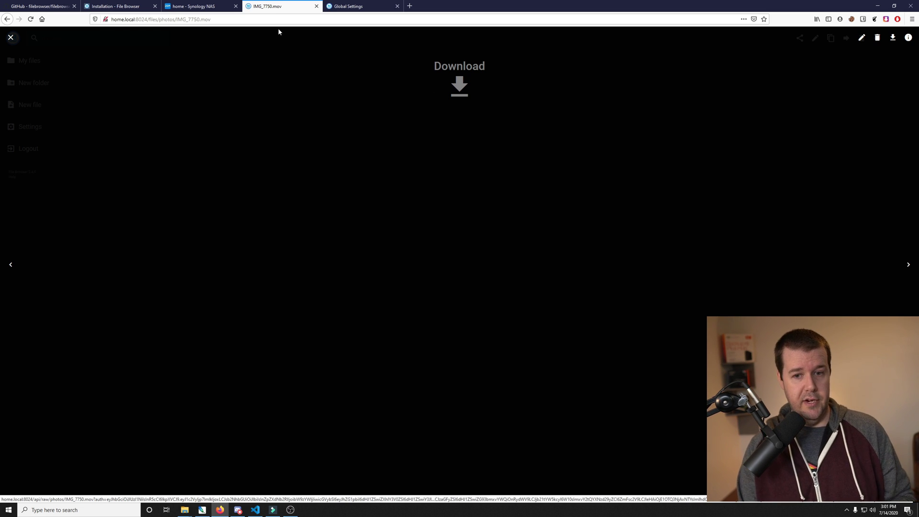
{"action": "left_click", "coordinate": [464, 85]}
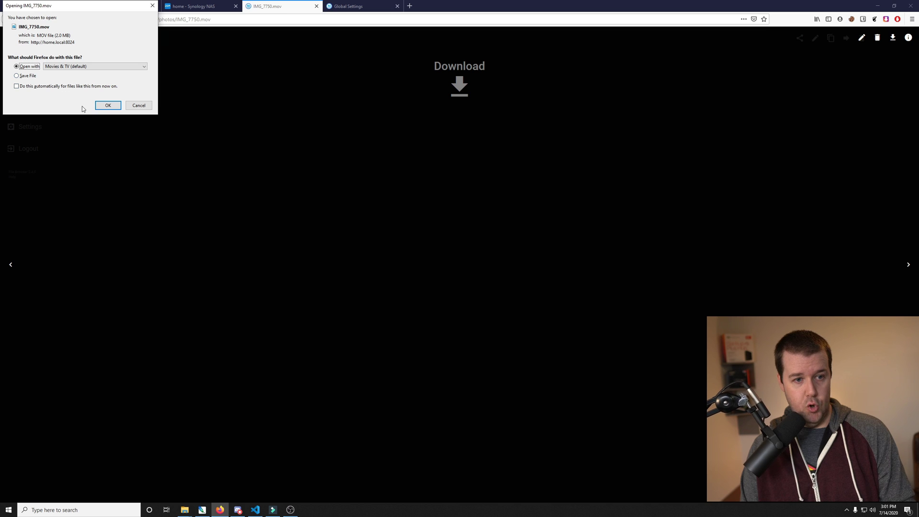
{"action": "left_click", "coordinate": [102, 107]}
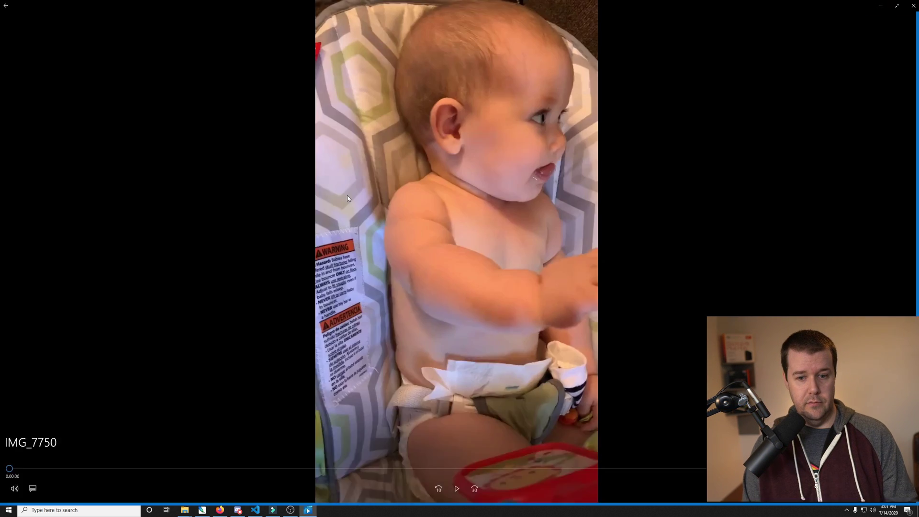
{"action": "double_click", "coordinate": [347, 198]}
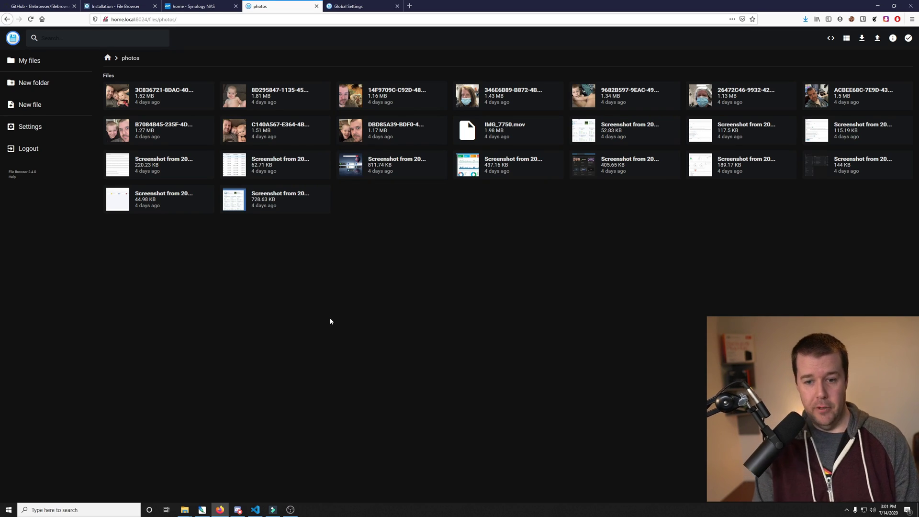
Step: Select the 811.74 KB screenshot and switch to list view, then back to tiles
{"action": "left_click", "coordinate": [418, 163]}
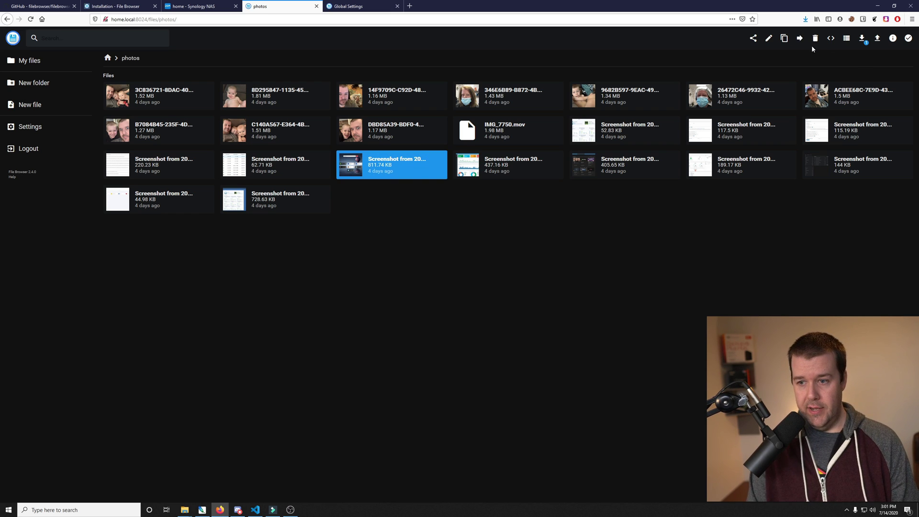
{"action": "left_click", "coordinate": [847, 42]}
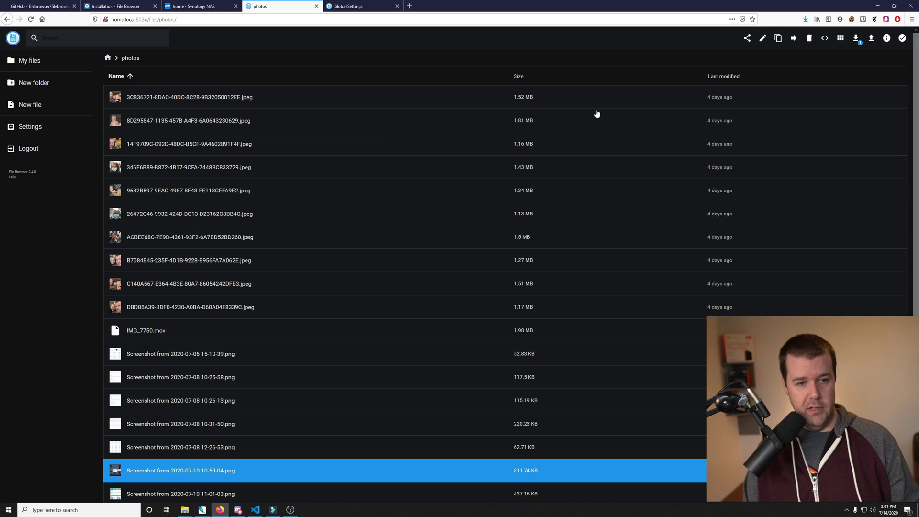
{"action": "left_click", "coordinate": [841, 39]}
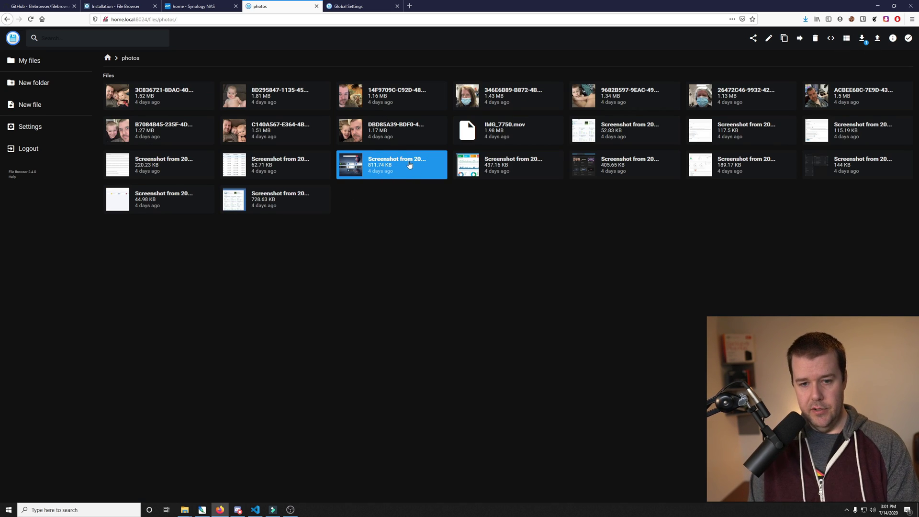
Step: Start and cancel the screenshot download, then dismiss the upload options without uploading
{"action": "left_click", "coordinate": [861, 39]}
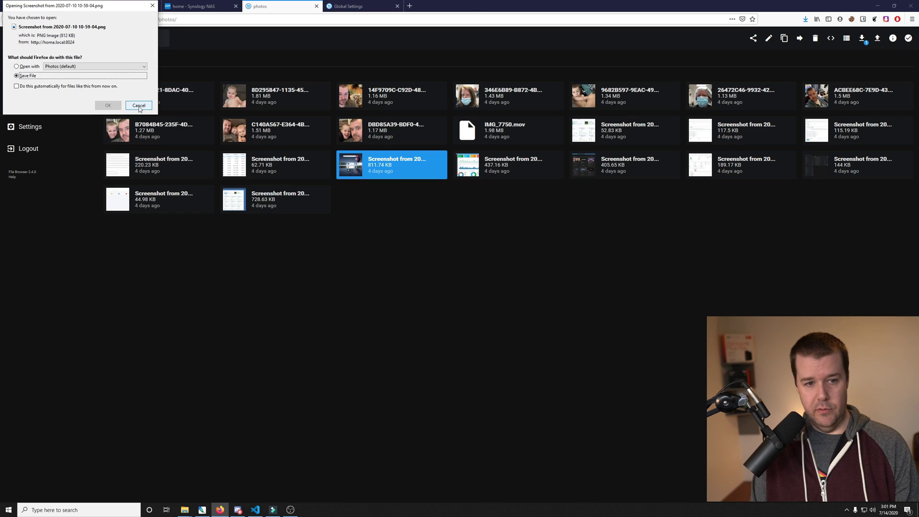
{"action": "left_click", "coordinate": [152, 103]}
{"action": "left_click", "coordinate": [877, 38]}
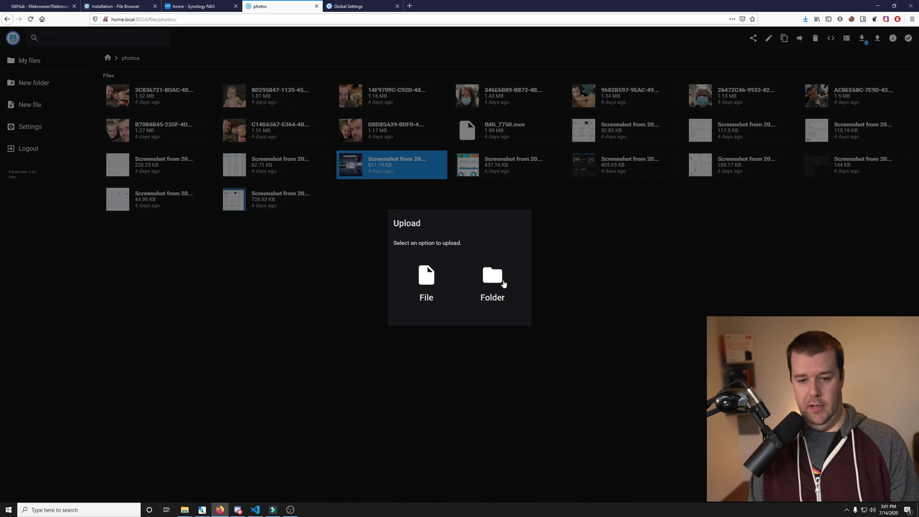
{"action": "left_click", "coordinate": [489, 262]}
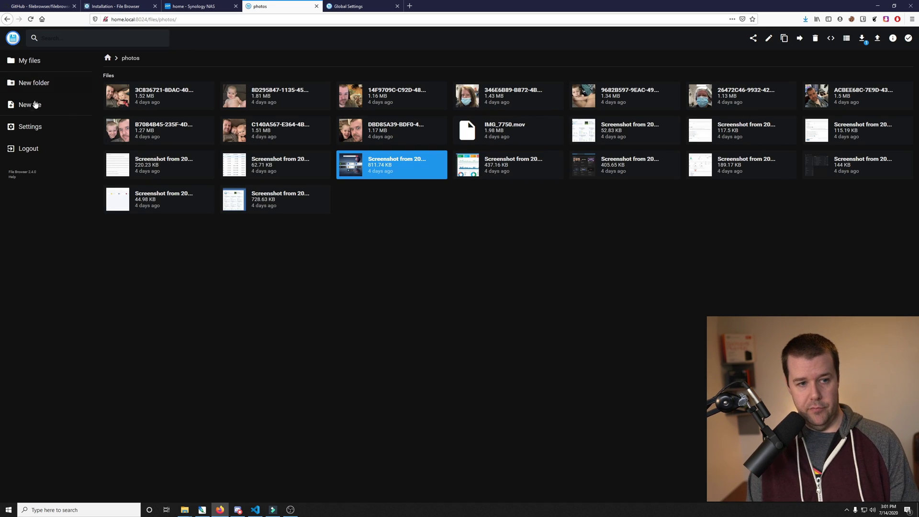
Step: Delete the popp folder from photos and confirm the deletion
{"action": "right_click", "coordinate": [161, 102]}
{"action": "left_click", "coordinate": [160, 101]}
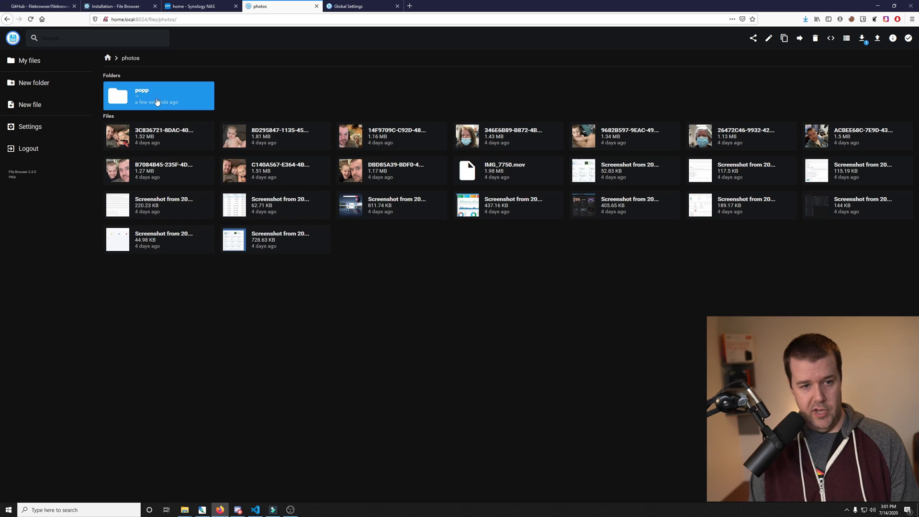
{"action": "right_click", "coordinate": [155, 99]}
{"action": "left_click", "coordinate": [280, 76]}
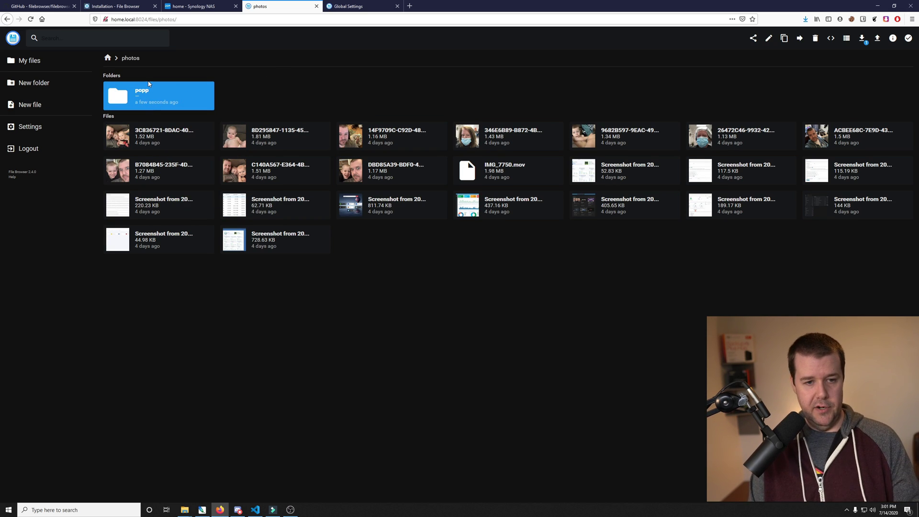
{"action": "key", "text": "Delete"}
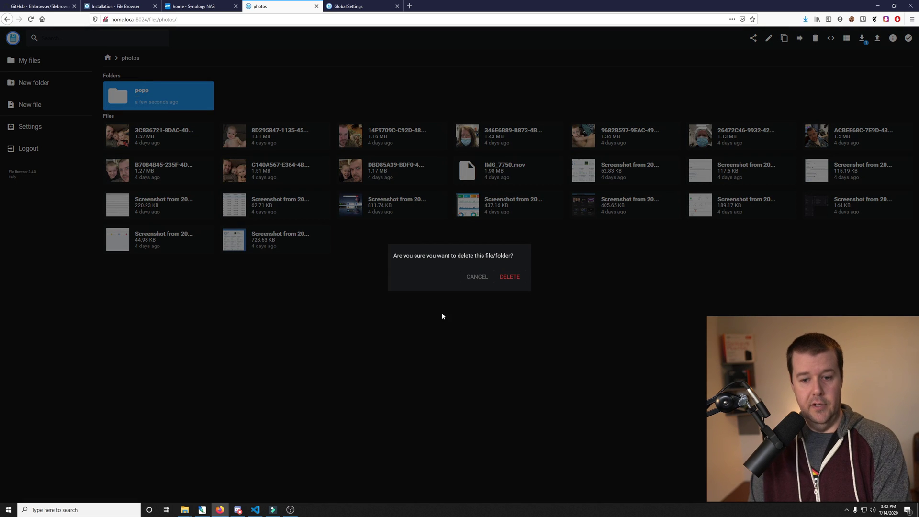
{"action": "left_click", "coordinate": [509, 276]}
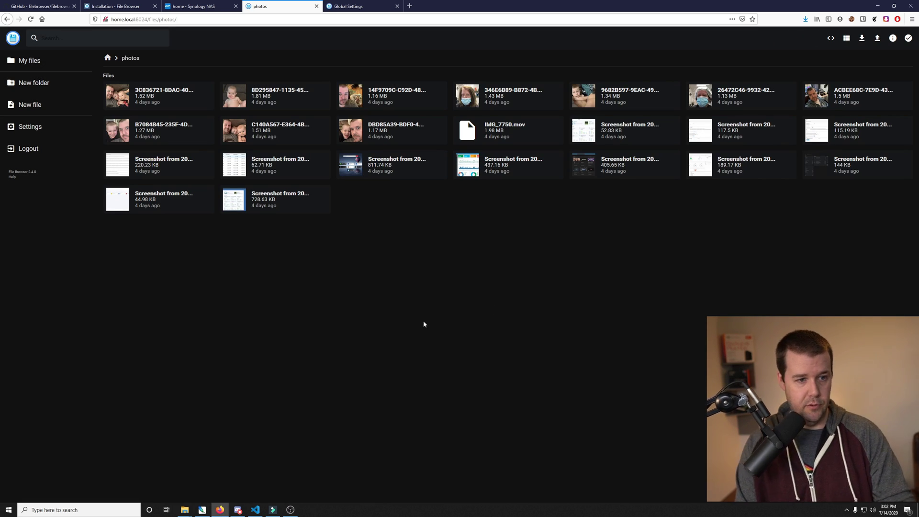
Step: Return to the root listing and search the Docker registry for 'filebrowser'
{"action": "left_click", "coordinate": [45, 65]}
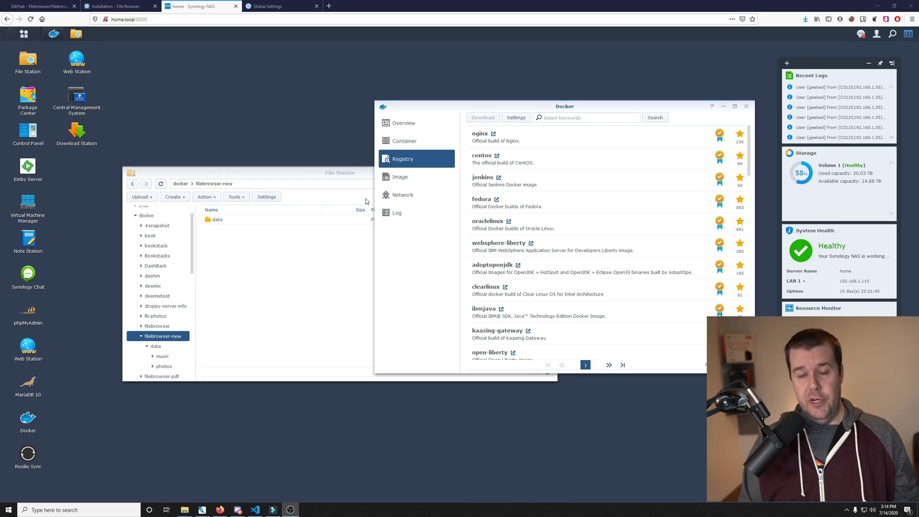
{"action": "left_click", "coordinate": [562, 117]}
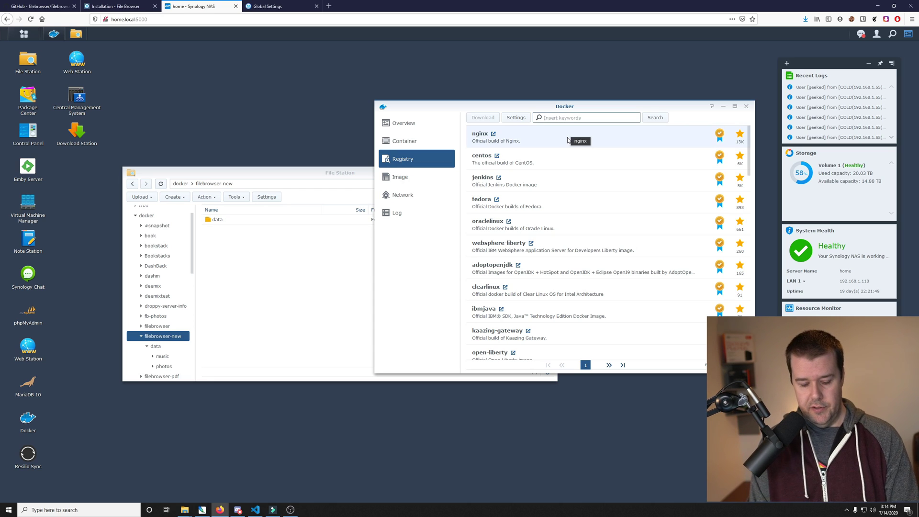
{"action": "type", "text": "file"}
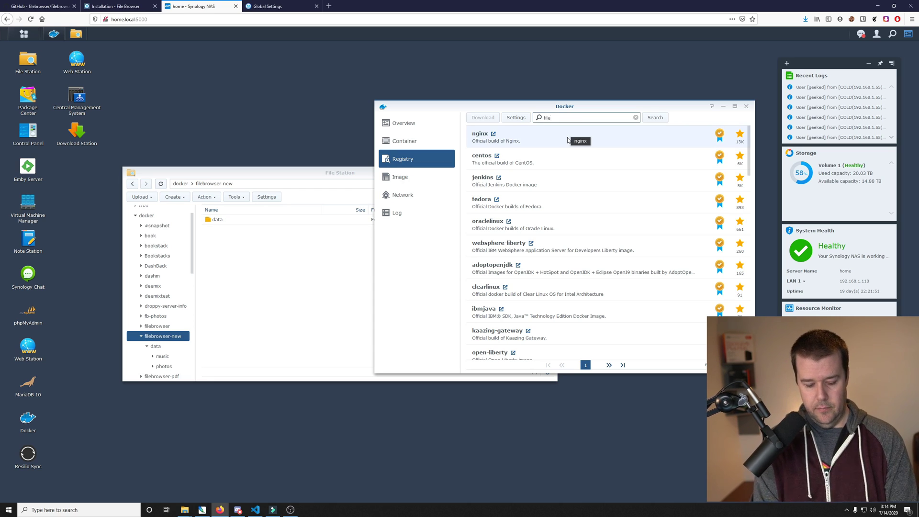
{"action": "type", "text": "browser"}
{"action": "key", "text": "Return"}
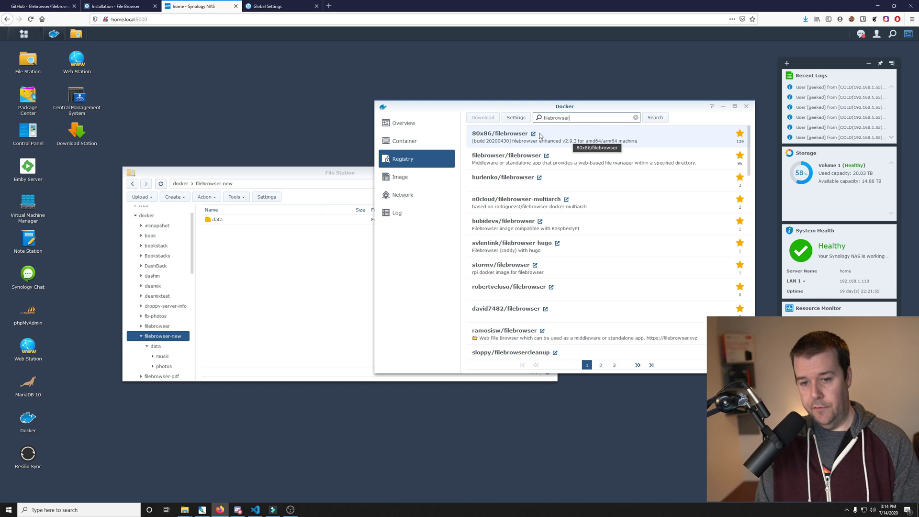
Step: Download the hurlenko/filebrowser image with the latest tag and find it in the Image list
{"action": "left_click", "coordinate": [593, 180]}
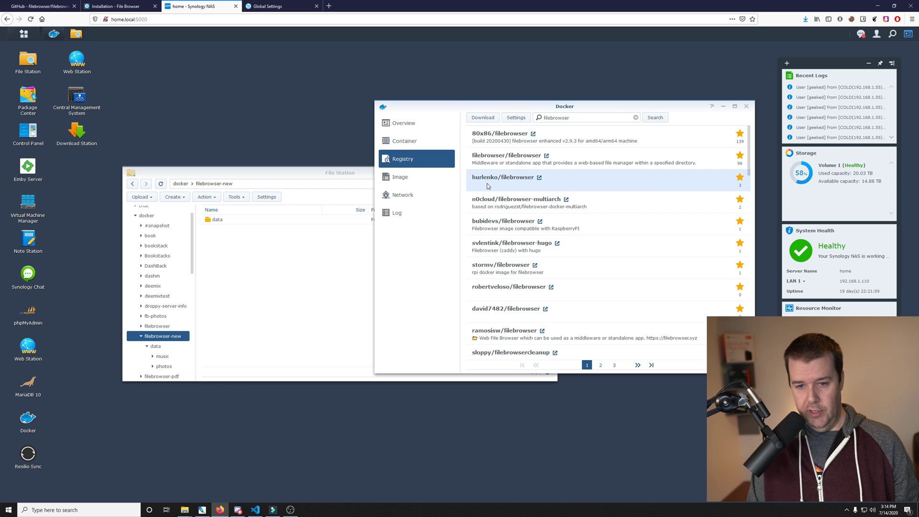
{"action": "double_click", "coordinate": [559, 183]}
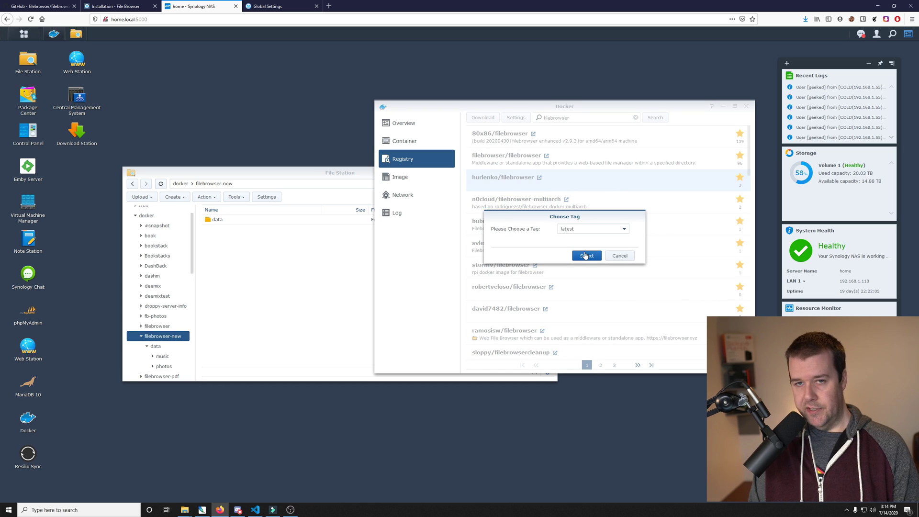
{"action": "left_click", "coordinate": [585, 255]}
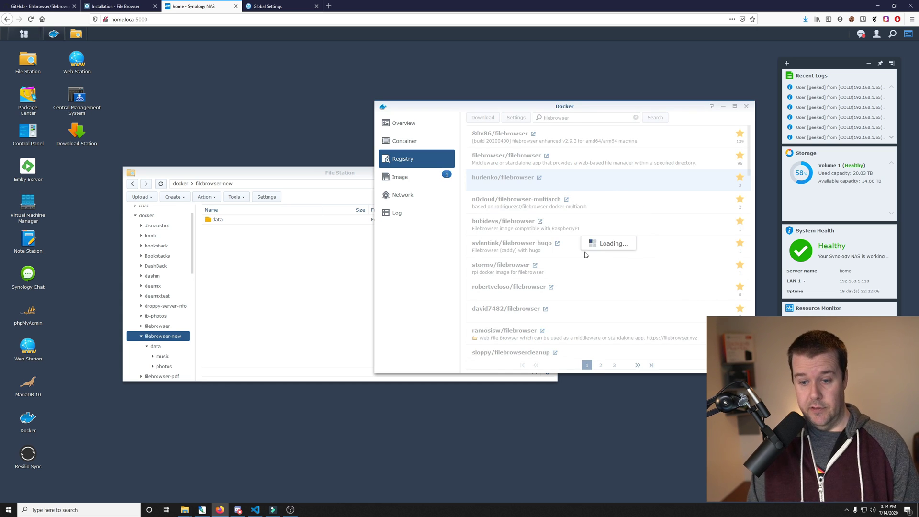
{"action": "left_click", "coordinate": [417, 183]}
{"action": "scroll", "coordinate": [630, 180], "scroll_direction": "down", "scroll_amount": 10}
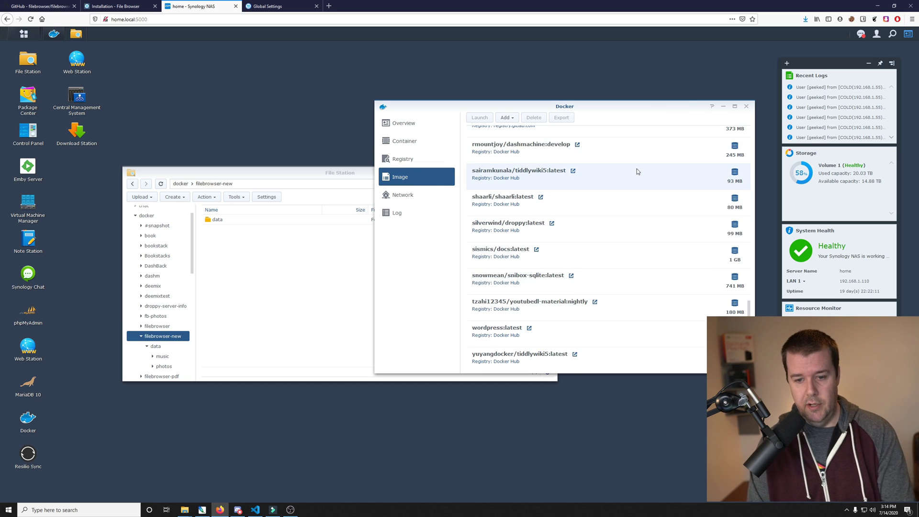
{"action": "scroll", "coordinate": [636, 171], "scroll_direction": "up", "scroll_amount": 10}
{"action": "scroll", "coordinate": [640, 179], "scroll_direction": "up", "scroll_amount": 3}
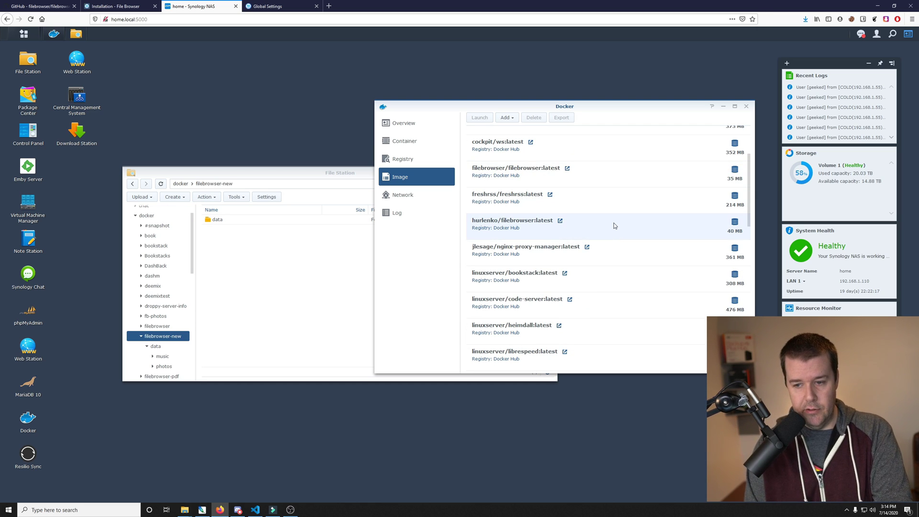
Step: Start a new container from hurlenko/filebrowser, edit its name, and reach the Volume settings
{"action": "double_click", "coordinate": [615, 223]}
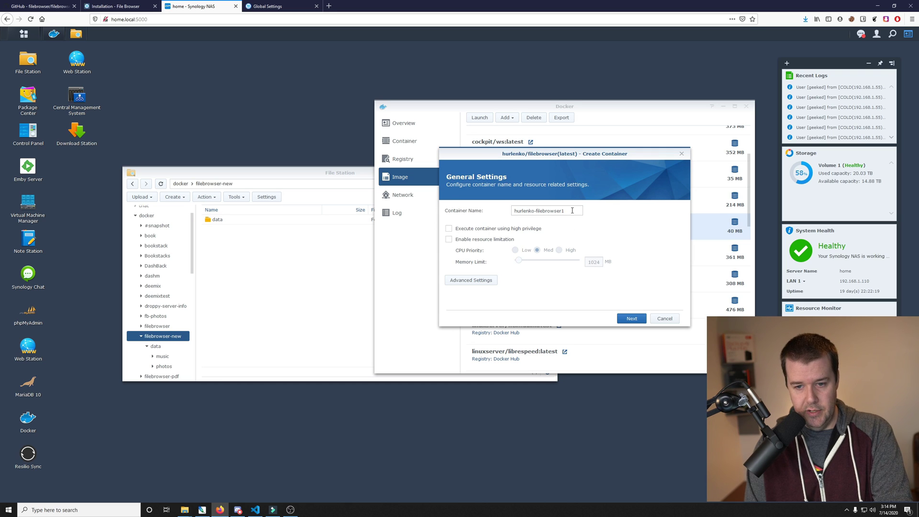
{"action": "left_click", "coordinate": [572, 210]}
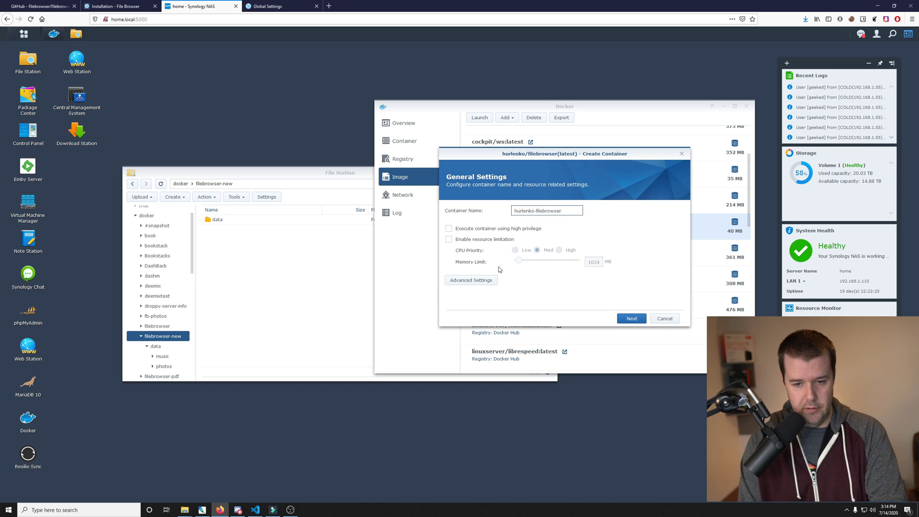
{"action": "left_click", "coordinate": [476, 282]}
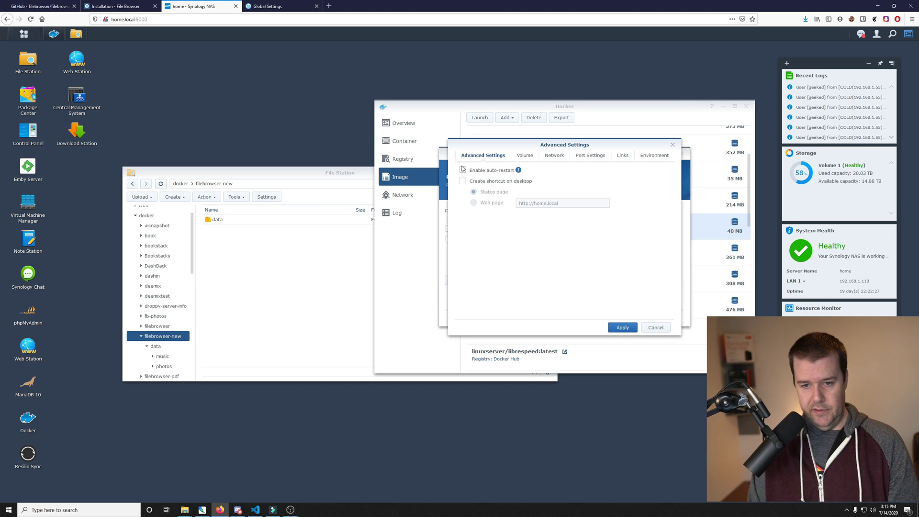
{"action": "left_click", "coordinate": [524, 158]}
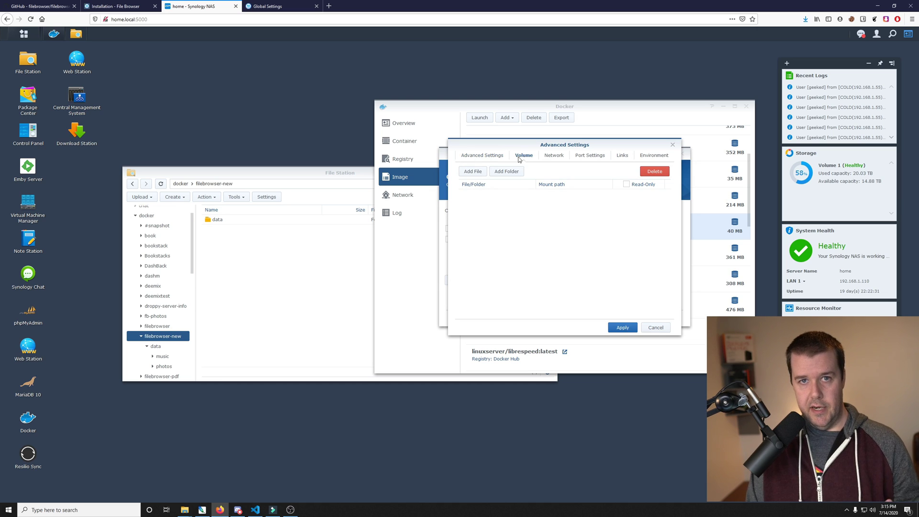
Step: Create a config folder in docker/filebrowser-new and mount it at /config
{"action": "left_click", "coordinate": [510, 177]}
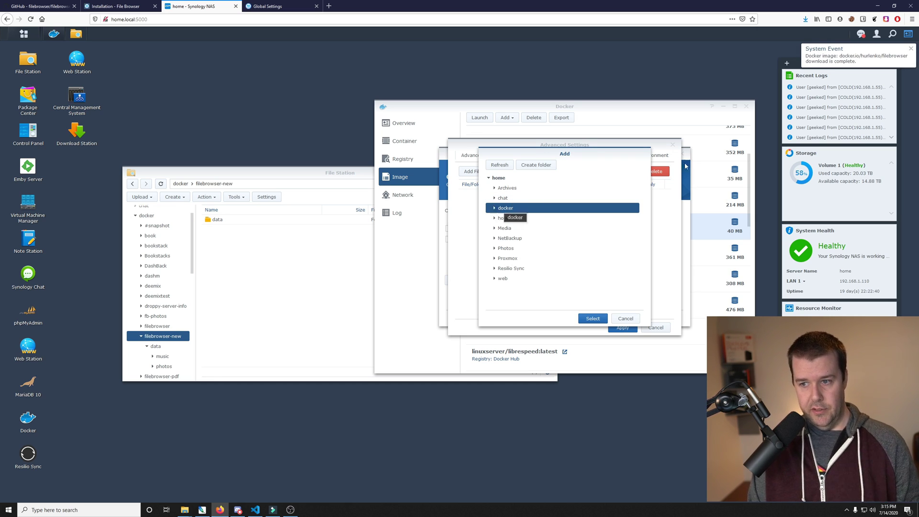
{"action": "left_click", "coordinate": [495, 209]}
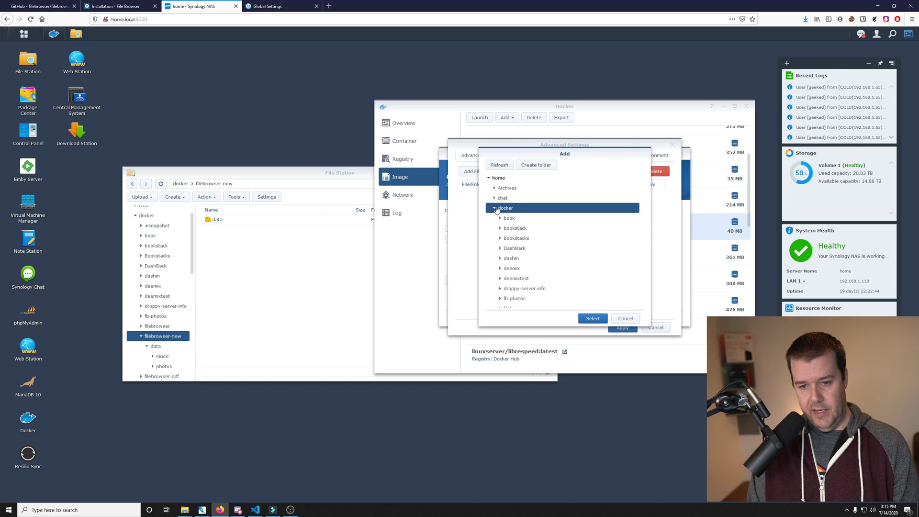
{"action": "scroll", "coordinate": [510, 230], "scroll_direction": "down", "scroll_amount": 1}
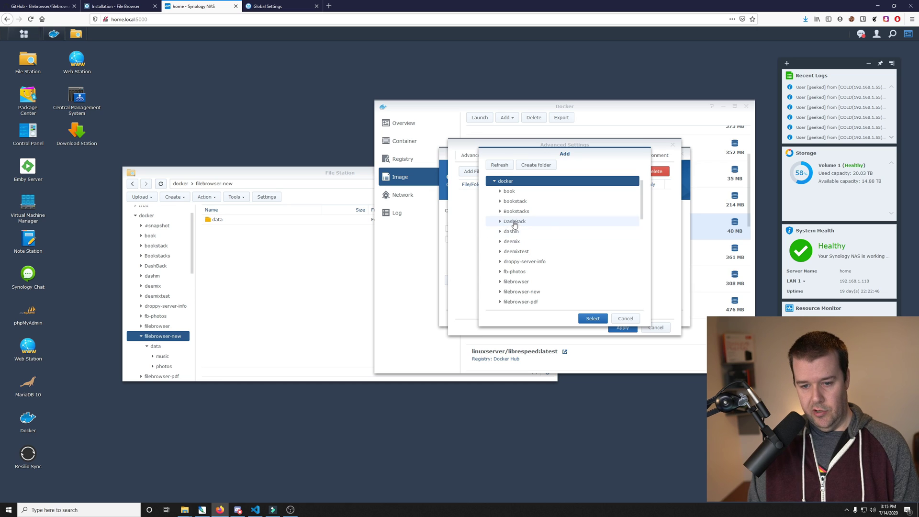
{"action": "left_click", "coordinate": [530, 293]}
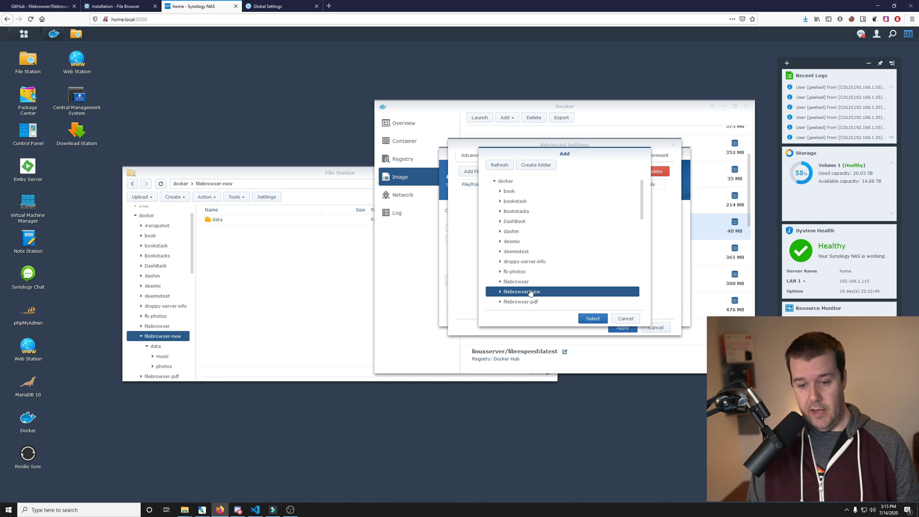
{"action": "scroll", "coordinate": [530, 294], "scroll_direction": "down", "scroll_amount": 1}
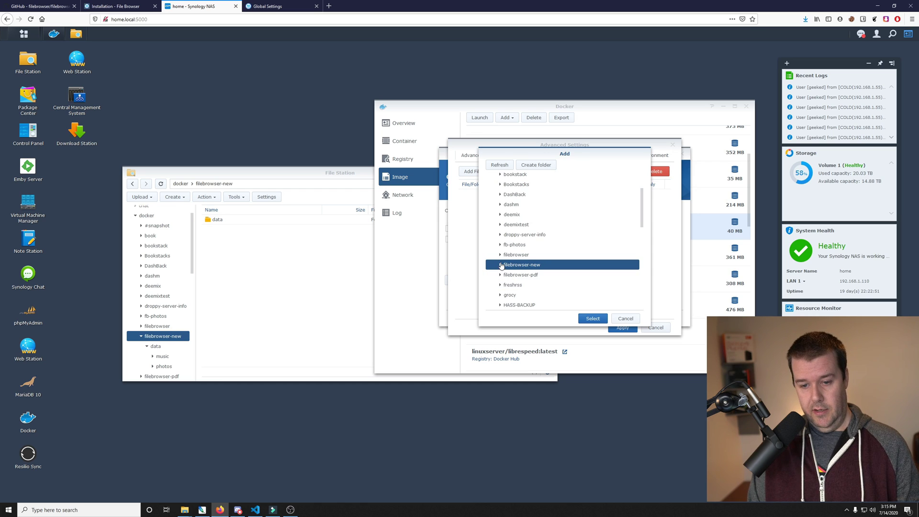
{"action": "left_click", "coordinate": [537, 166]}
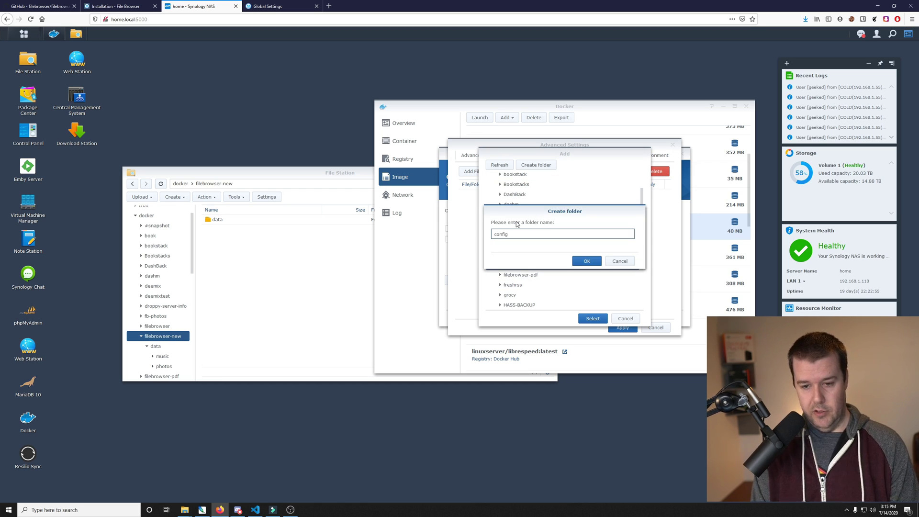
{"action": "key", "text": "Return"}
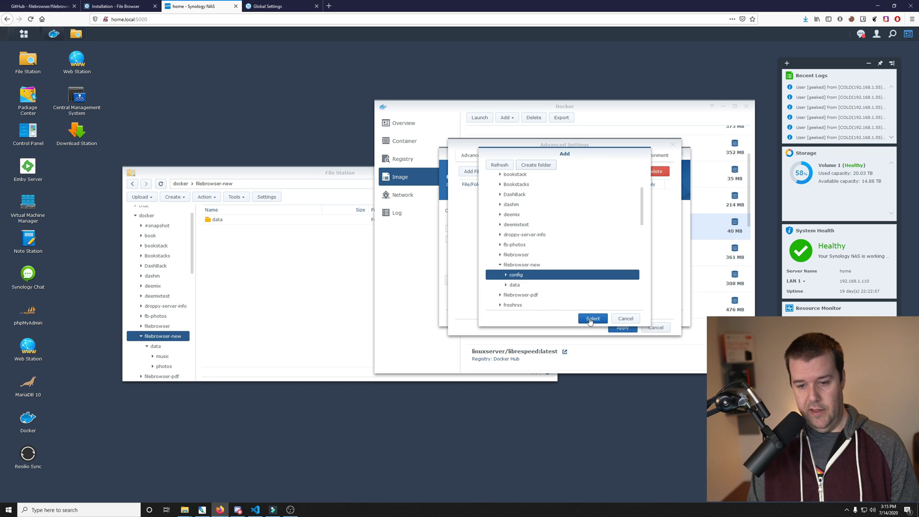
{"action": "left_click", "coordinate": [591, 319]}
{"action": "type", "text": "/con"}
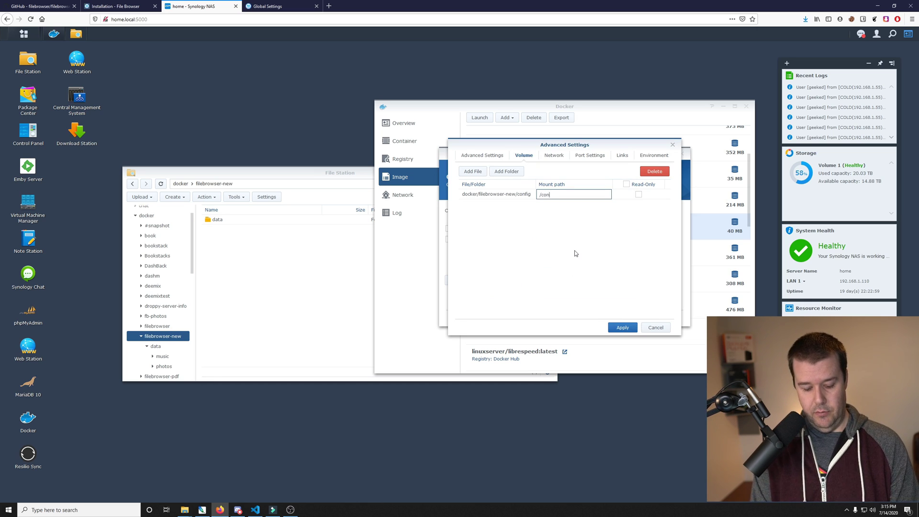
{"action": "type", "text": "fig"}
{"action": "left_click", "coordinate": [574, 250]}
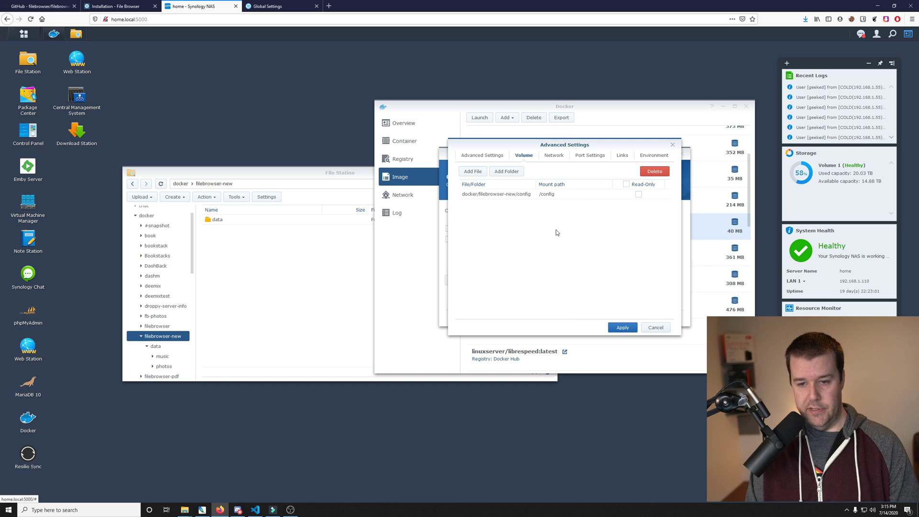
Step: Add docker/filebrowser-new/data as a second volume mounted at /data
{"action": "left_click", "coordinate": [512, 173]}
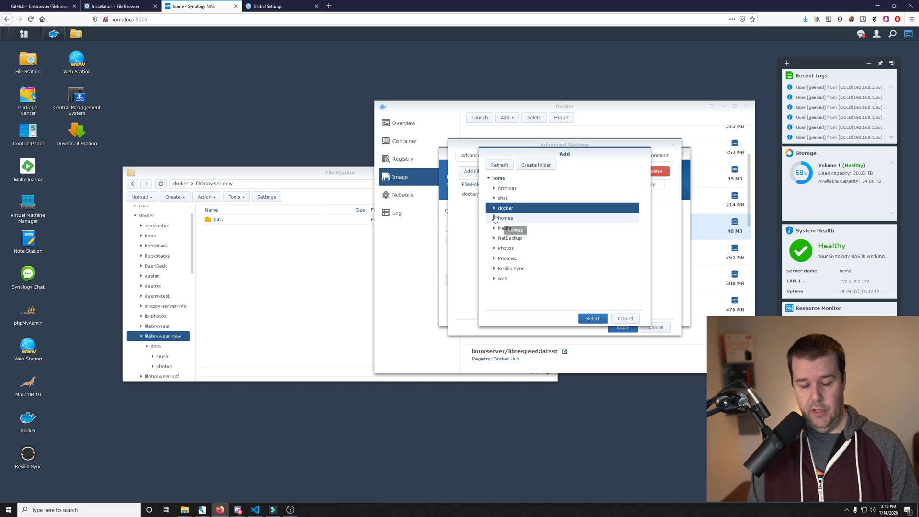
{"action": "left_click", "coordinate": [494, 209]}
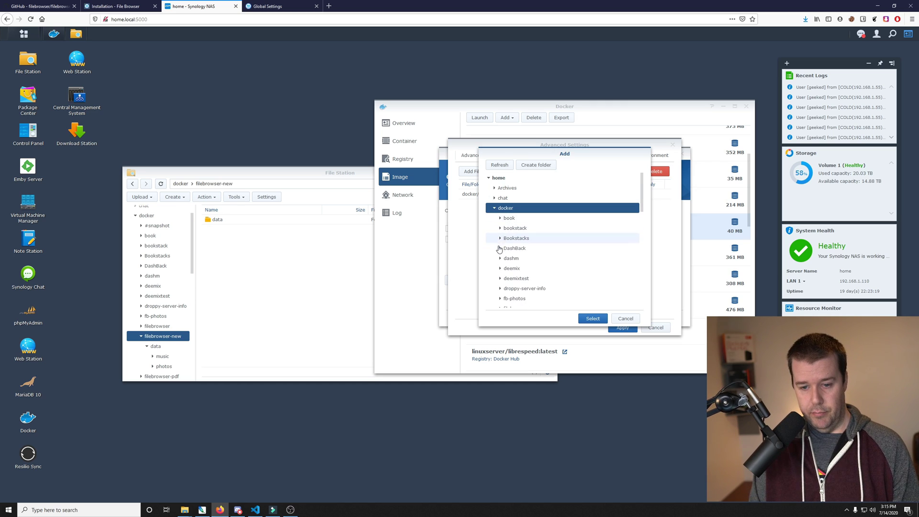
{"action": "scroll", "coordinate": [497, 253], "scroll_direction": "down", "scroll_amount": 1}
{"action": "left_click", "coordinate": [505, 292]}
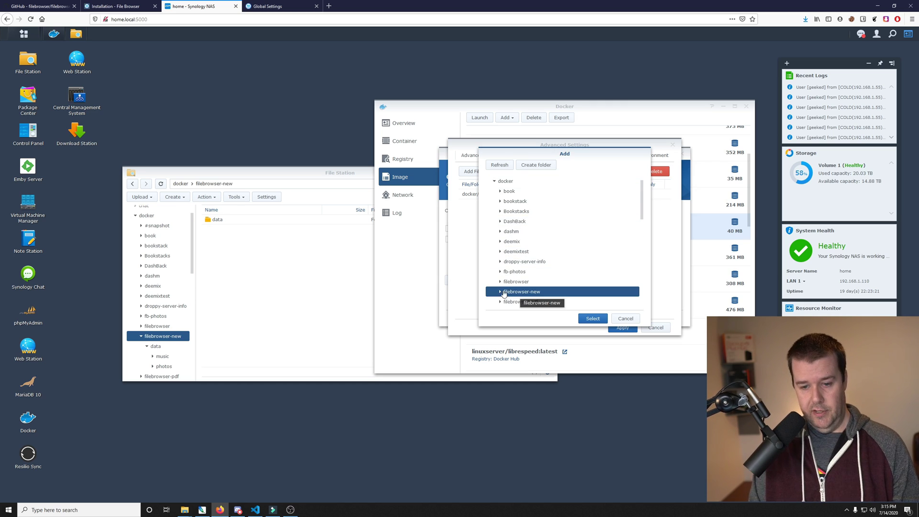
{"action": "left_click", "coordinate": [501, 292]}
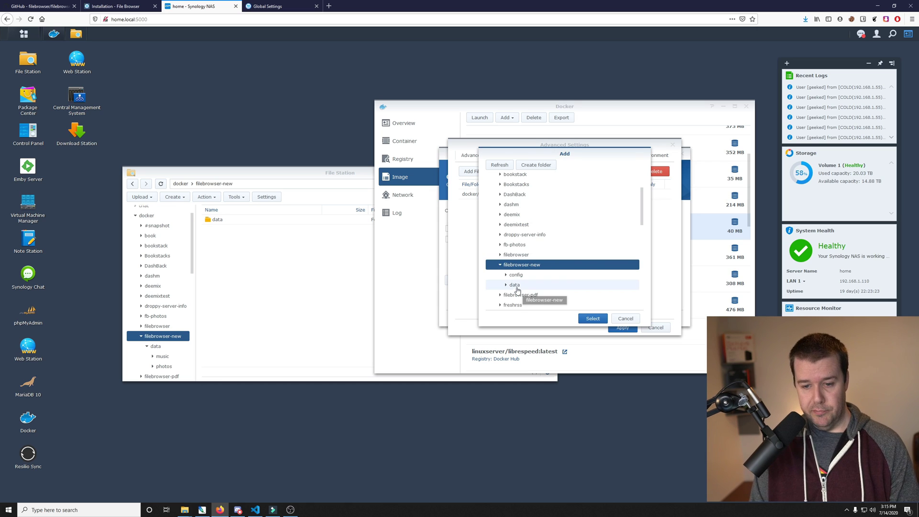
{"action": "left_click", "coordinate": [514, 285]}
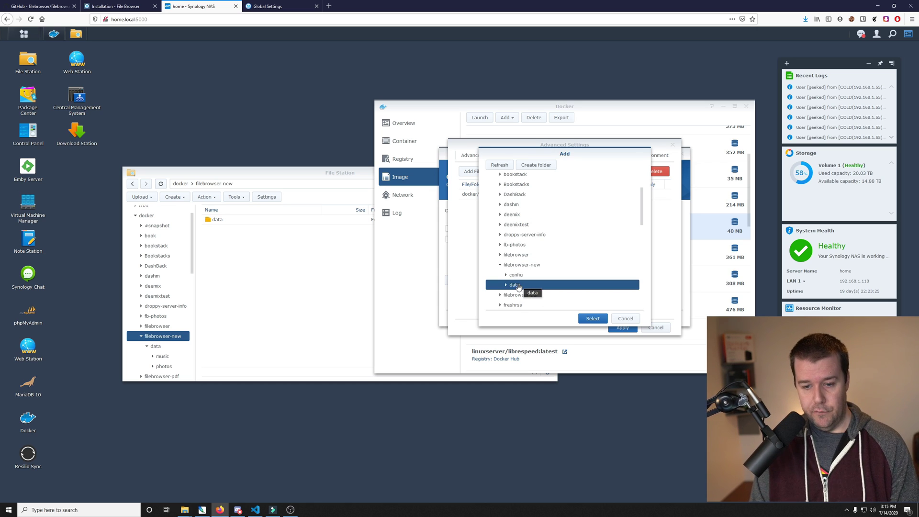
{"action": "left_click", "coordinate": [507, 286]}
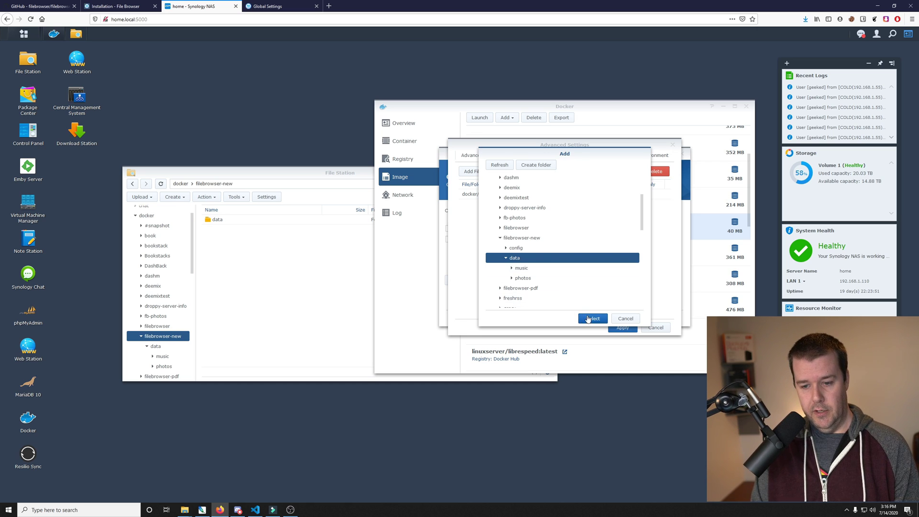
{"action": "left_click", "coordinate": [592, 319]}
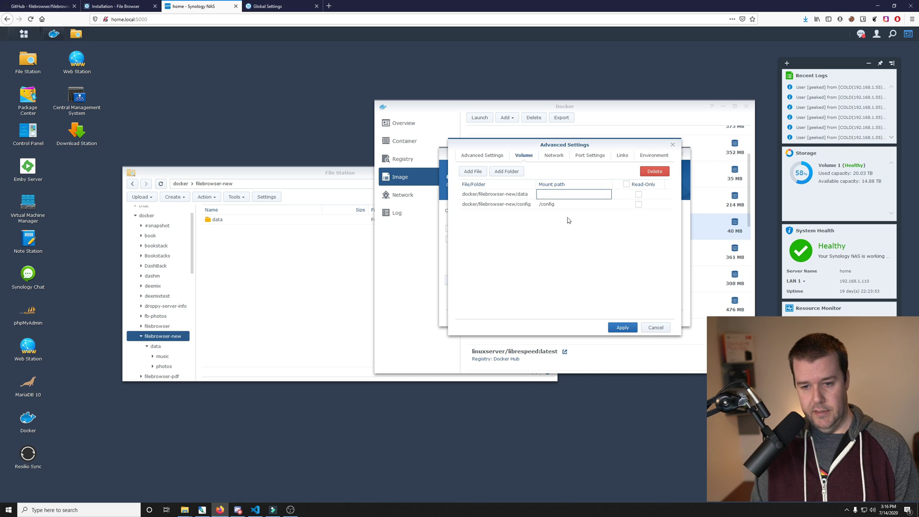
{"action": "type", "text": "/data"}
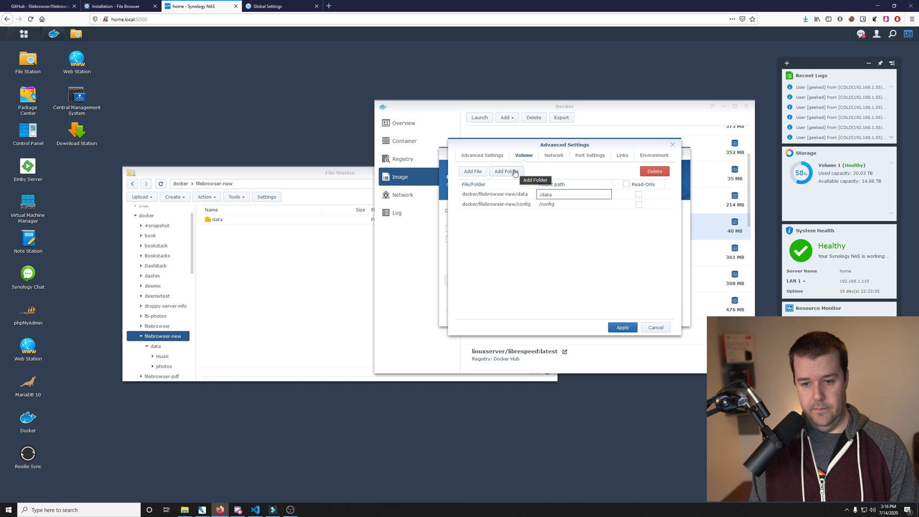
{"action": "left_click", "coordinate": [584, 258]}
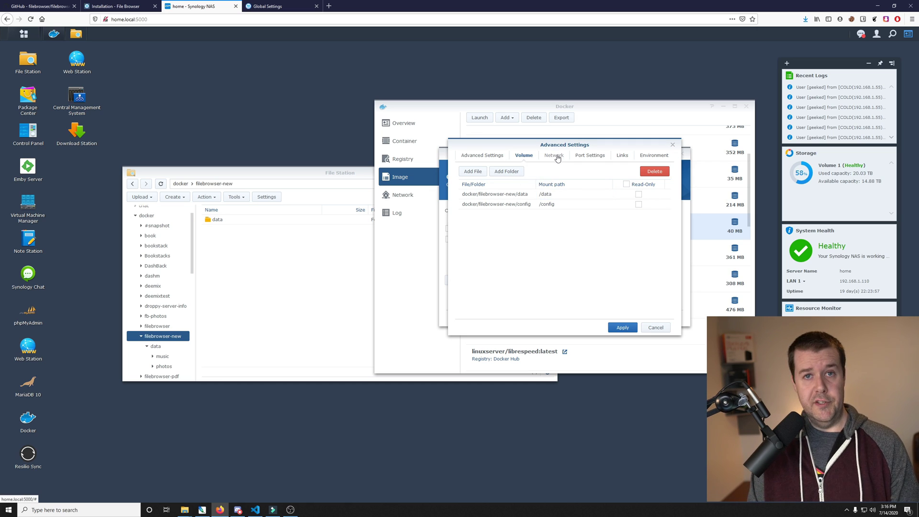
Step: Map local port 8024 to the container's port 8080 in Port Settings
{"action": "left_click", "coordinate": [555, 158]}
{"action": "left_click", "coordinate": [589, 156]}
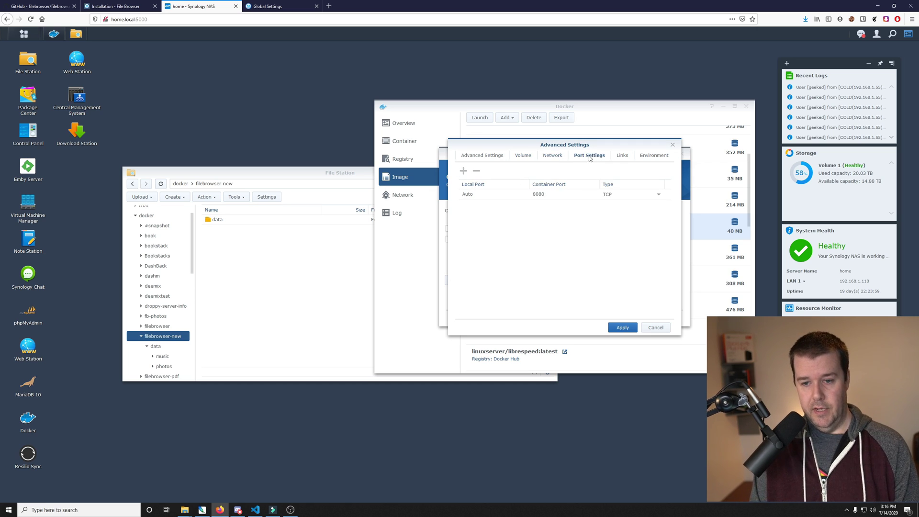
{"action": "left_click", "coordinate": [497, 196]}
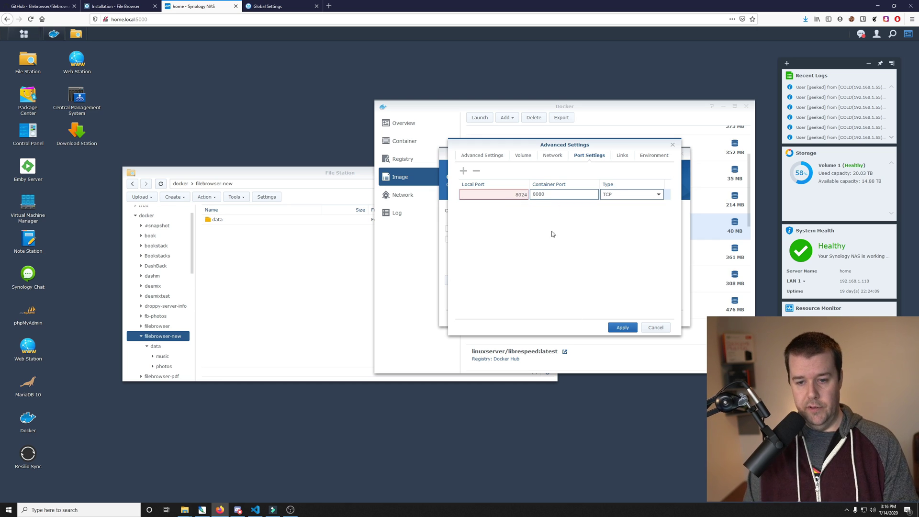
{"action": "left_click", "coordinate": [508, 231]}
Step: Review the environment settings, apply them, and create the container from the Summary page
{"action": "left_click", "coordinate": [640, 157]}
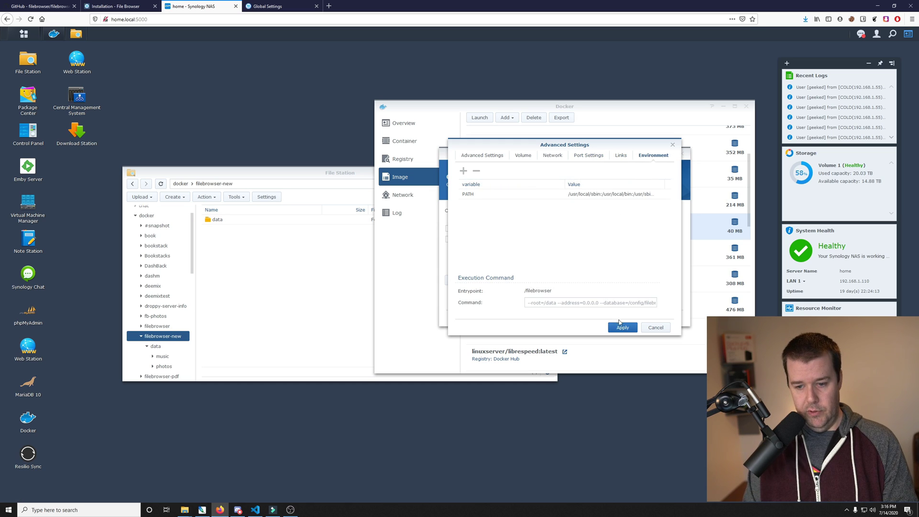
{"action": "left_click", "coordinate": [621, 328]}
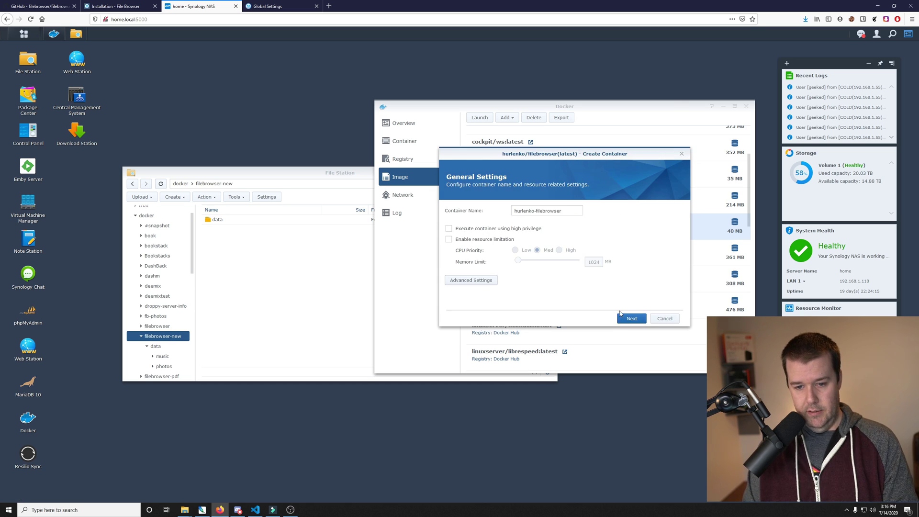
{"action": "left_click", "coordinate": [631, 318]}
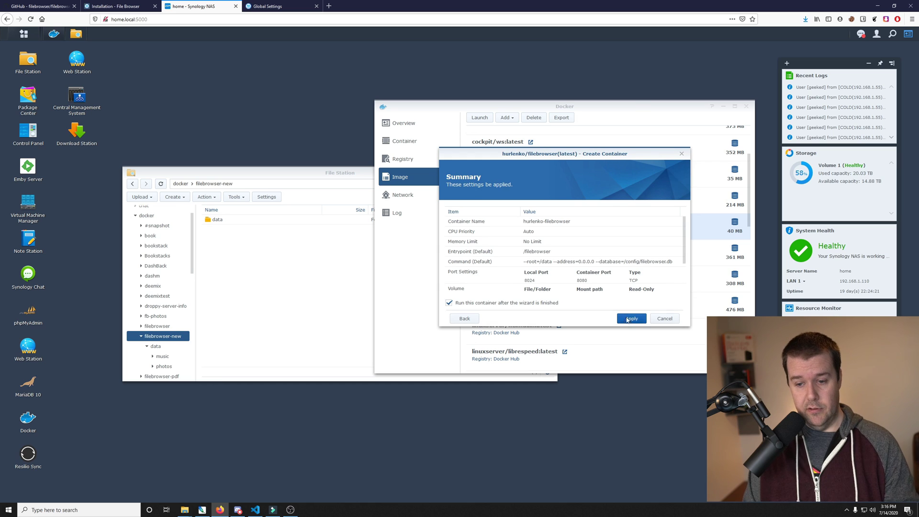
{"action": "left_click", "coordinate": [627, 319]}
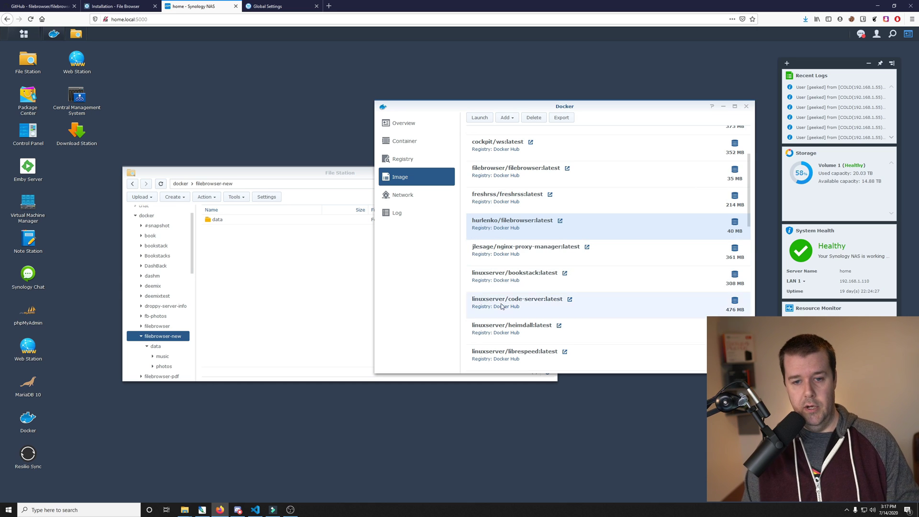
Step: Open the hurlenko-filebrowser container's log and refresh it to confirm it listens on port 8080
{"action": "left_click", "coordinate": [413, 140]}
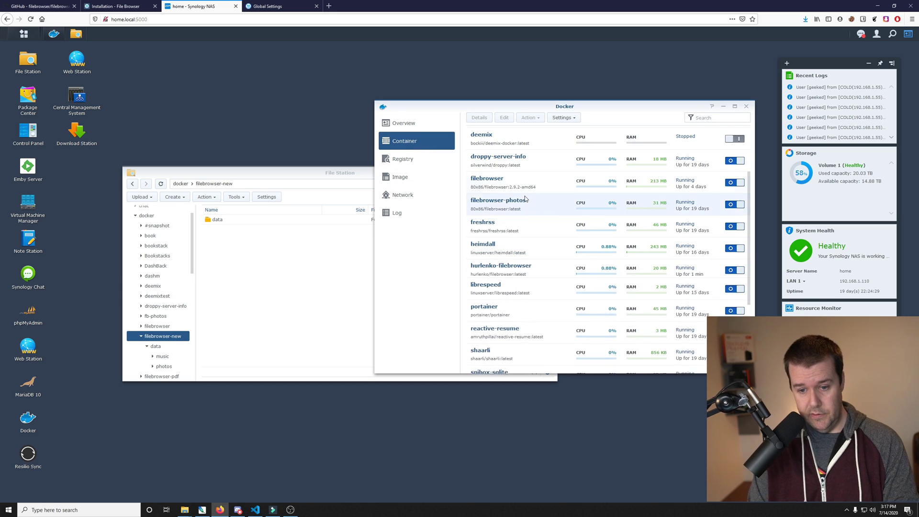
{"action": "left_click", "coordinate": [547, 276]}
{"action": "double_click", "coordinate": [548, 277]}
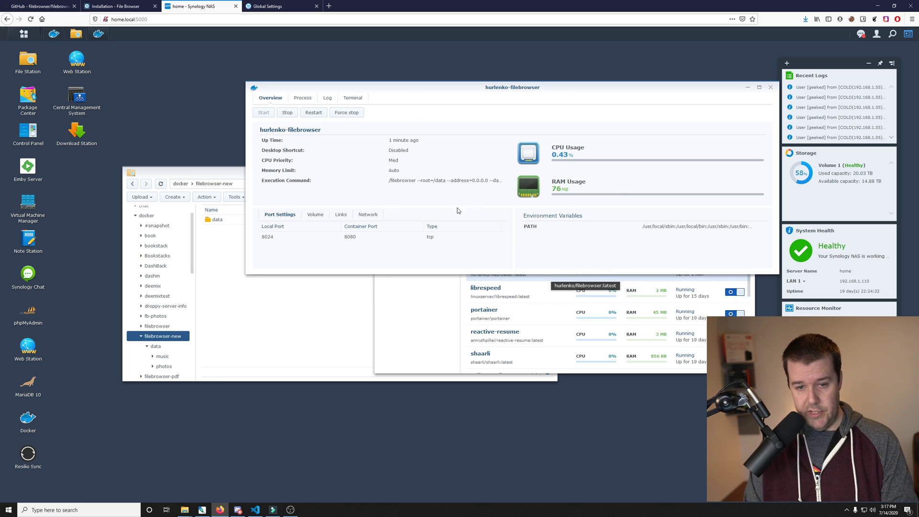
{"action": "left_click", "coordinate": [327, 99]}
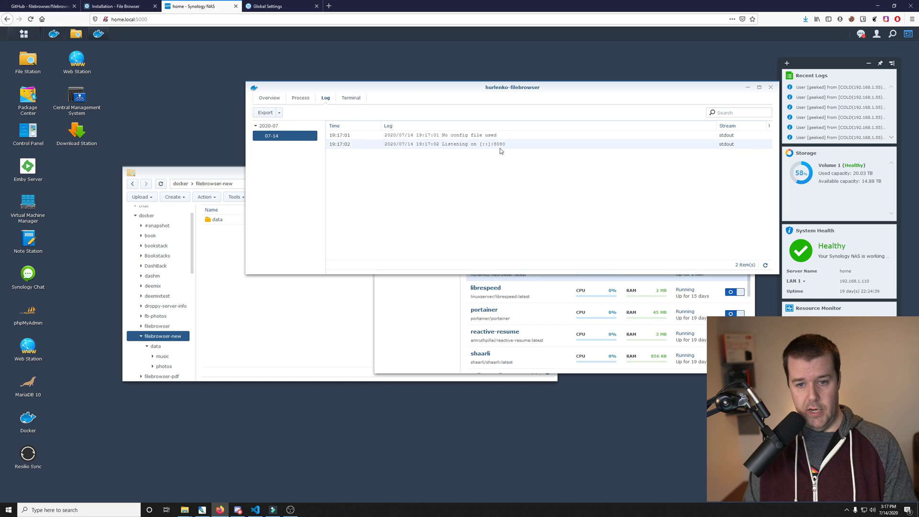
{"action": "left_click", "coordinate": [765, 264]}
{"action": "left_click", "coordinate": [764, 265]}
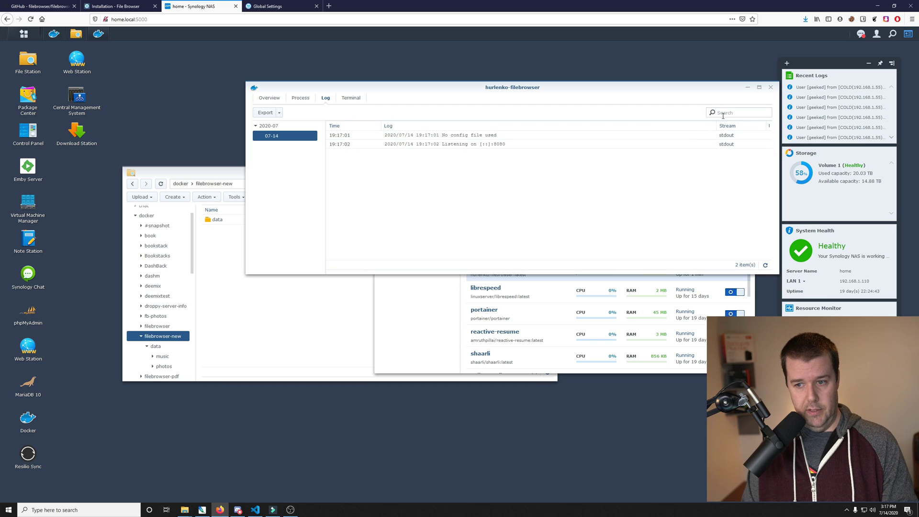
Step: Load File Browser at home.local:8024 by changing the URL port to 8024
{"action": "left_click", "coordinate": [280, 6]}
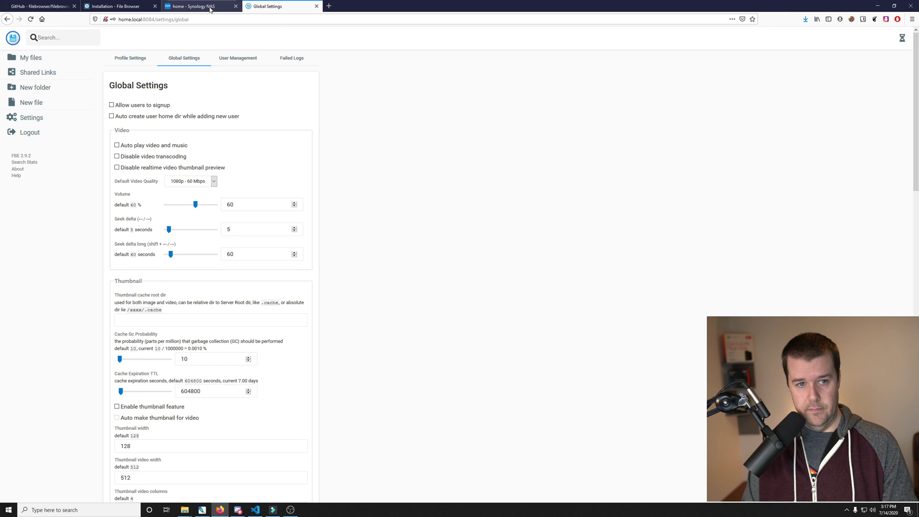
{"action": "left_click_drag", "start_coordinate": [197, 20], "coordinate": [142, 19]}
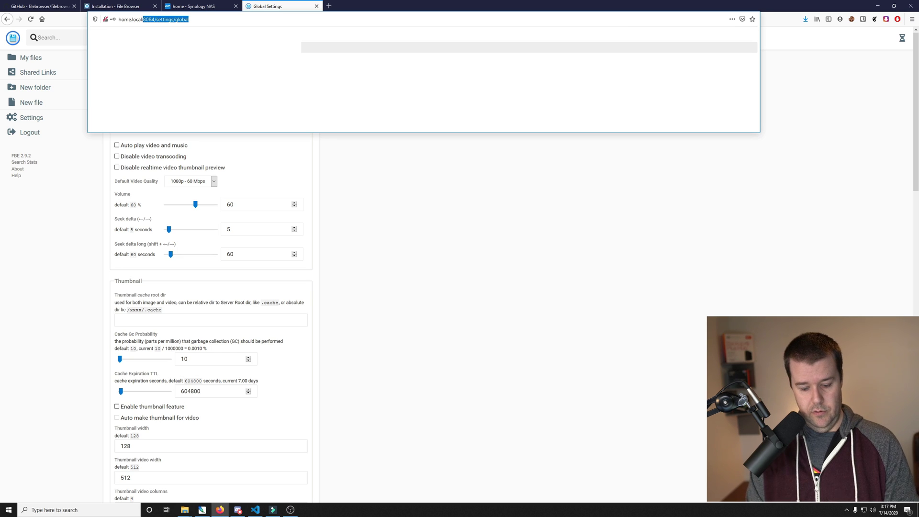
{"action": "type", "text": ":8024"}
{"action": "key", "text": "Return"}
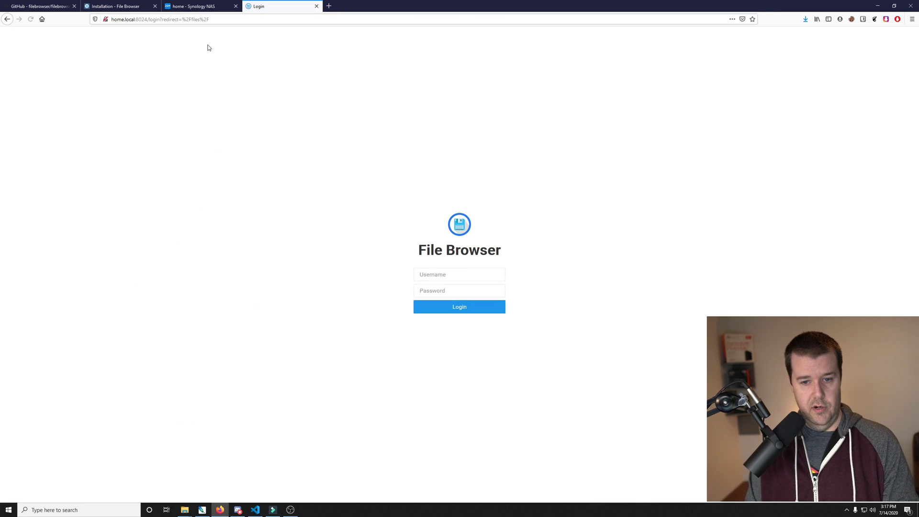
Step: Log in with the admin account, correcting the mistyped password, and open Settings
{"action": "left_click", "coordinate": [439, 274]}
{"action": "type", "text": "admin"}
{"action": "key", "text": "Tab"}
{"action": "key", "text": "Return"}
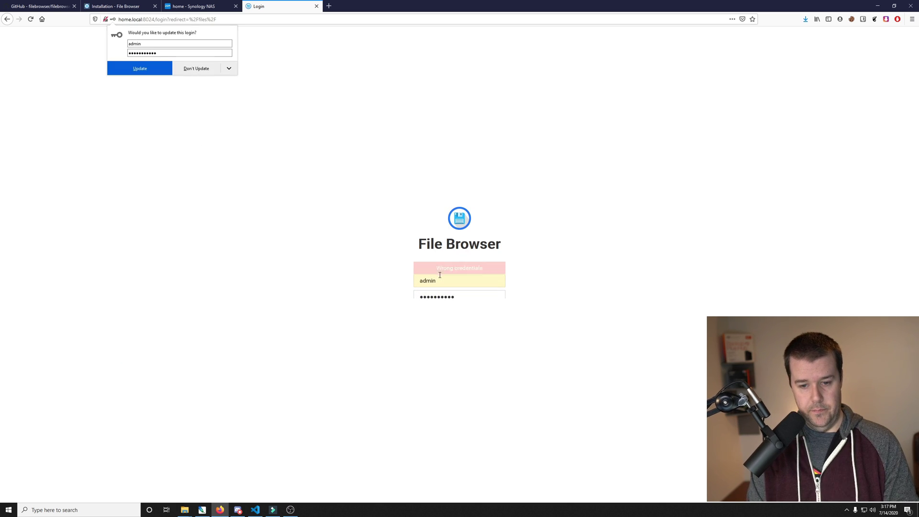
{"action": "double_click", "coordinate": [458, 298]}
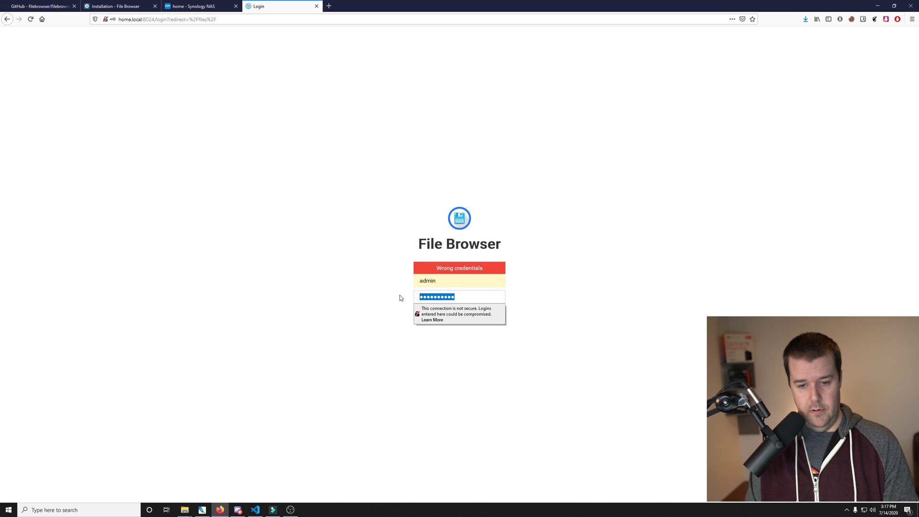
{"action": "type", "text": "admin"}
{"action": "key", "text": "Return"}
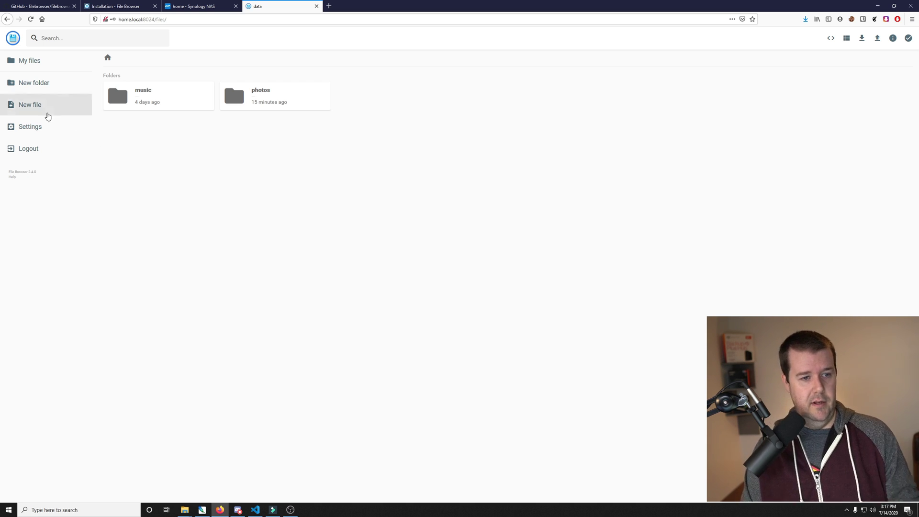
{"action": "left_click", "coordinate": [38, 126]}
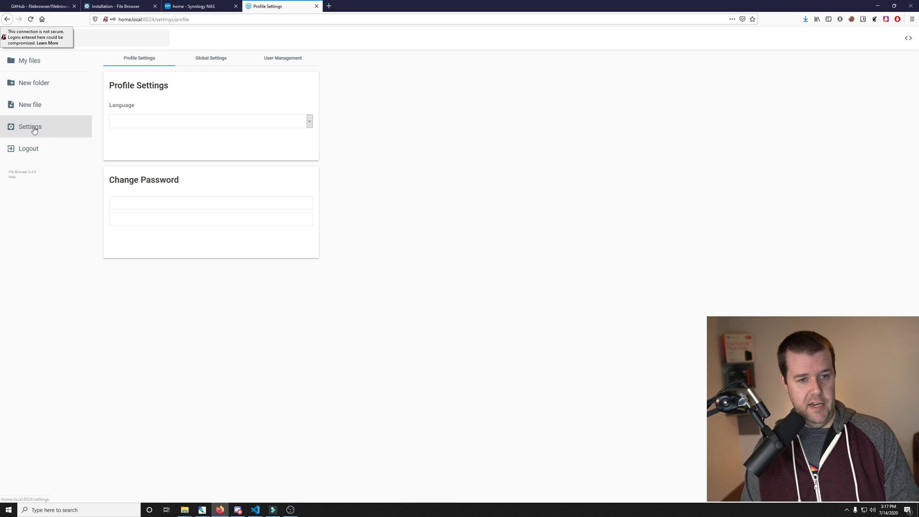
Step: Set File Browser's Global Settings theme to Dark, then reload to show the dark interface
{"action": "left_click", "coordinate": [220, 60]}
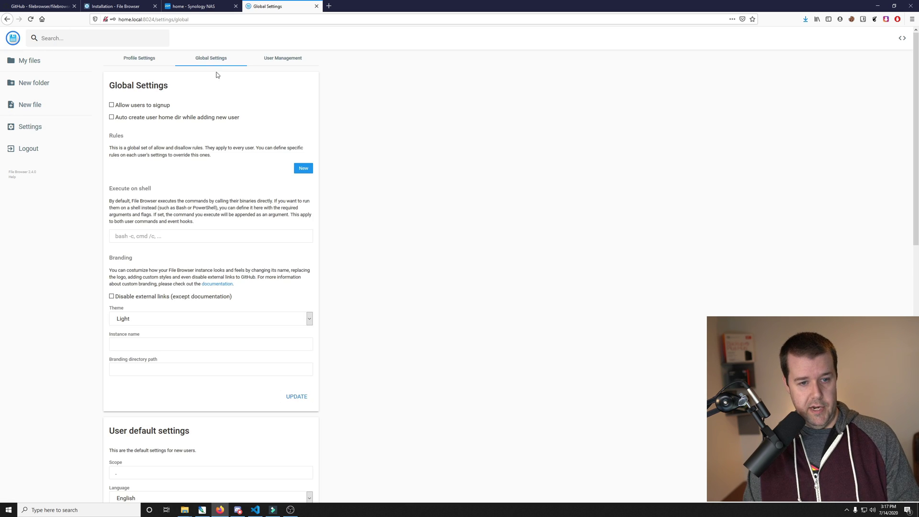
{"action": "left_click", "coordinate": [180, 319]}
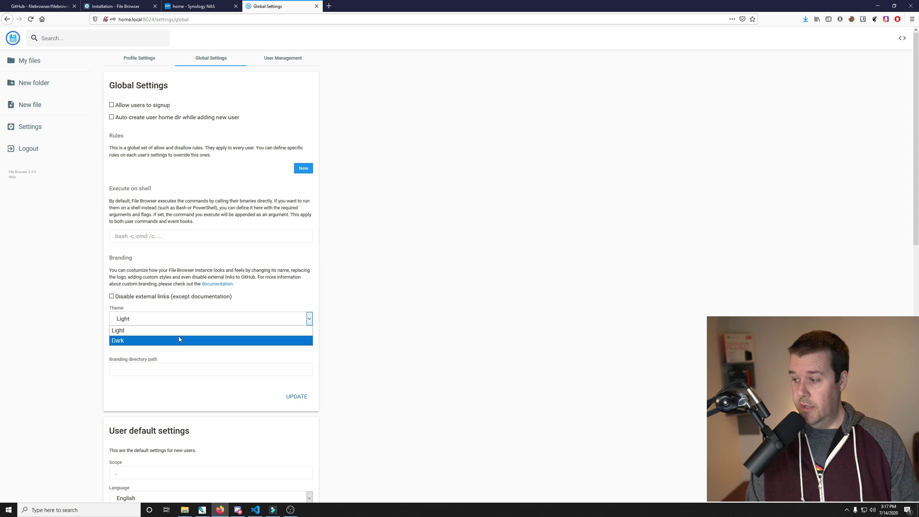
{"action": "left_click", "coordinate": [179, 339]}
{"action": "scroll", "coordinate": [324, 319], "scroll_direction": "down", "scroll_amount": 15}
{"action": "scroll", "coordinate": [273, 402], "scroll_direction": "down", "scroll_amount": 1}
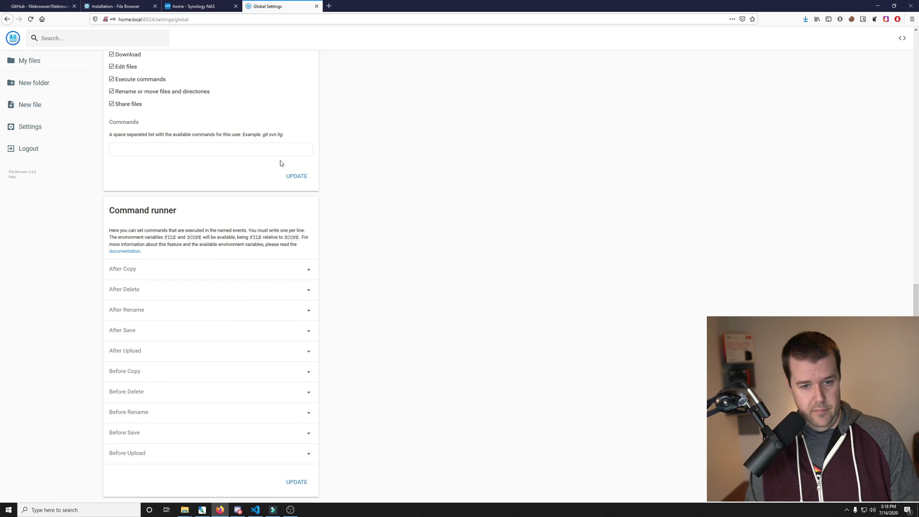
{"action": "scroll", "coordinate": [343, 195], "scroll_direction": "up", "scroll_amount": 2}
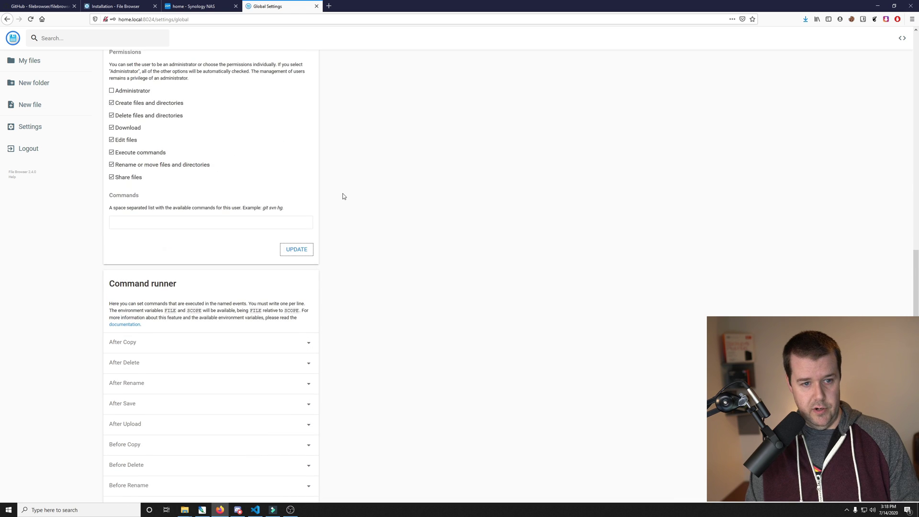
{"action": "scroll", "coordinate": [344, 196], "scroll_direction": "up", "scroll_amount": 5}
{"action": "left_click", "coordinate": [31, 19]}
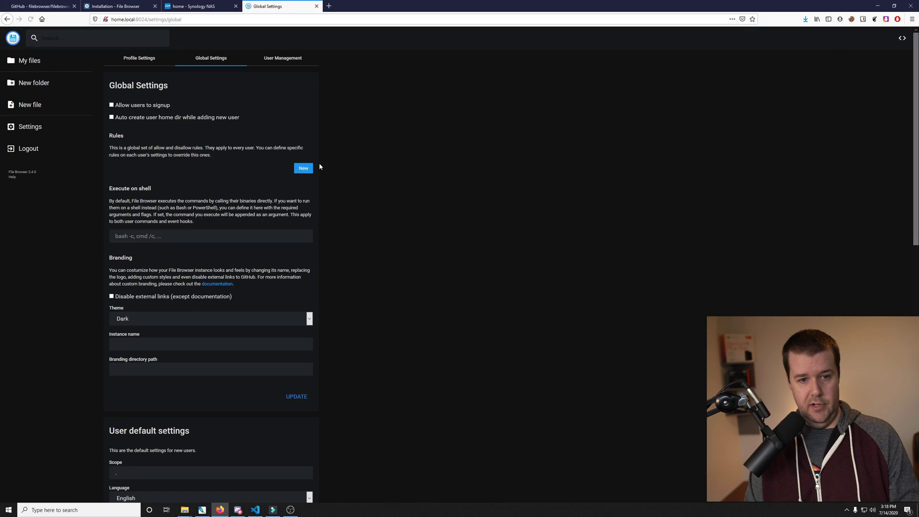
Step: From My files, look inside the music folder, then go back and open the photos folder
{"action": "left_click", "coordinate": [34, 62]}
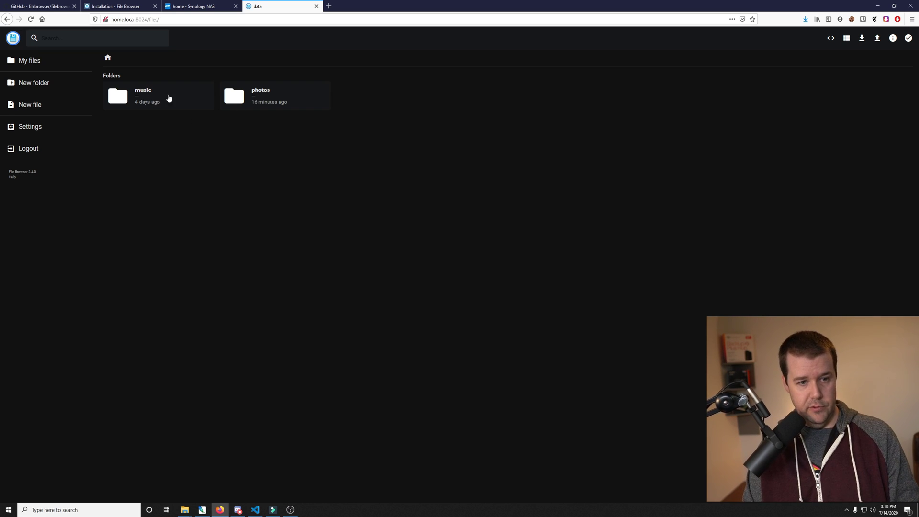
{"action": "double_click", "coordinate": [168, 100]}
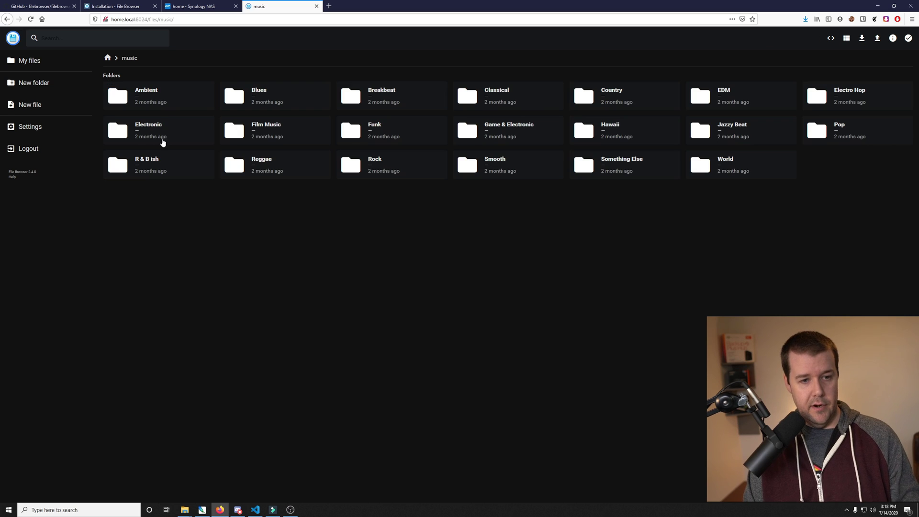
{"action": "left_click", "coordinate": [7, 19]}
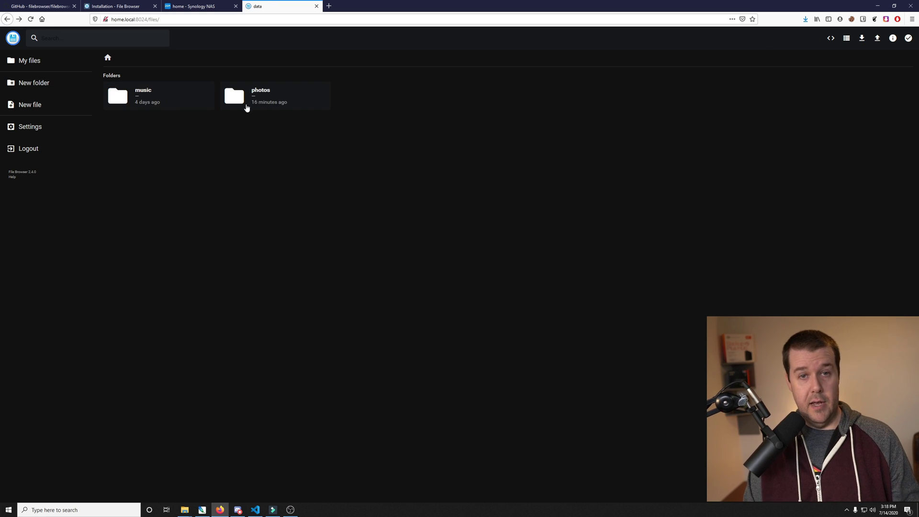
{"action": "double_click", "coordinate": [251, 104]}
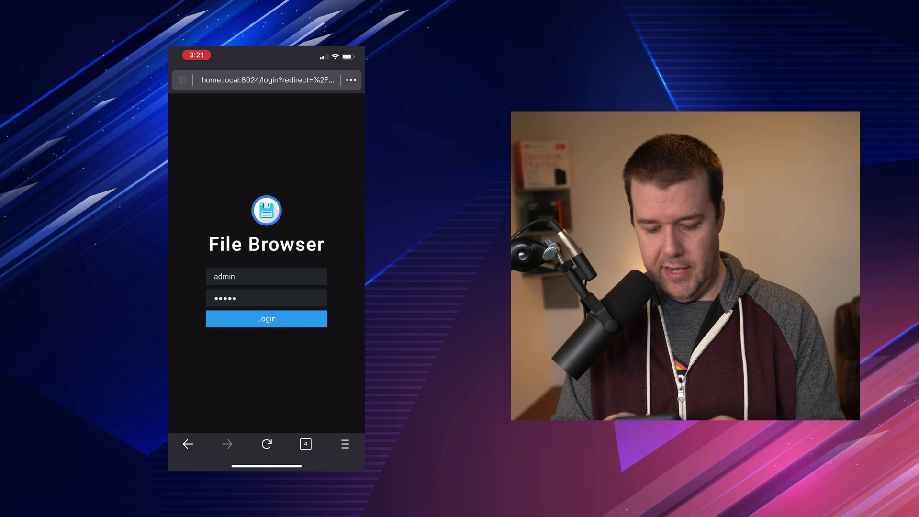
Step: After the Wrong credentials error, re-enter the lowercase username and the account password, and log in
{"action": "key", "text": "Return"}
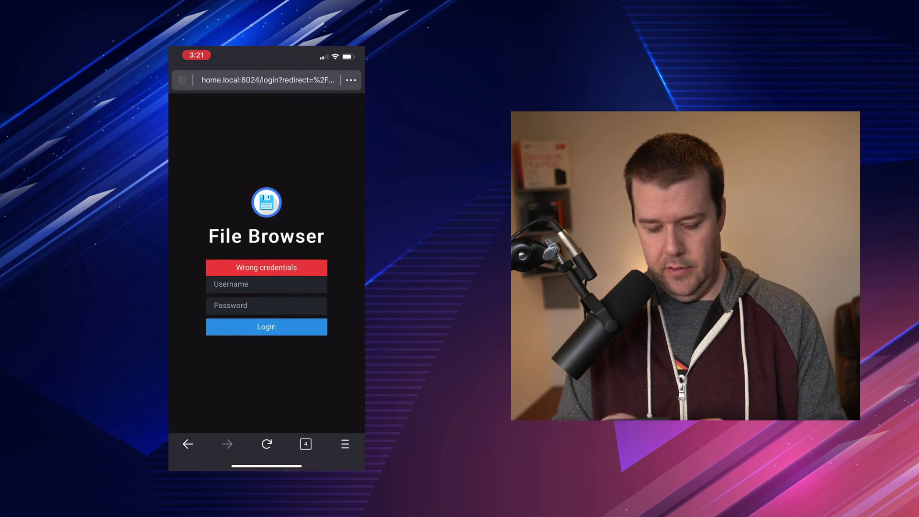
{"action": "left_click", "coordinate": [266, 284]}
{"action": "type", "text": "A"}
{"action": "key", "text": "BackSpace"}
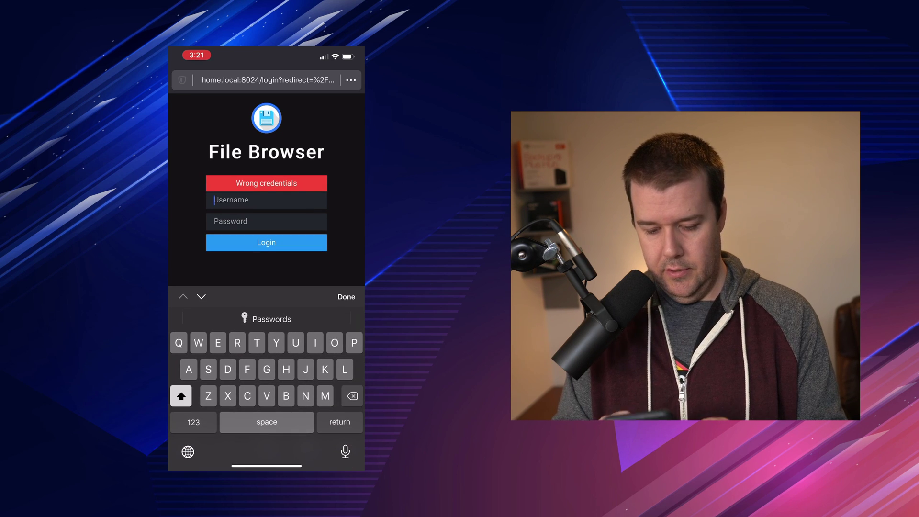
{"action": "type", "text": "admin"}
{"action": "key", "text": "Tab"}
{"action": "type", "text": "admin"}
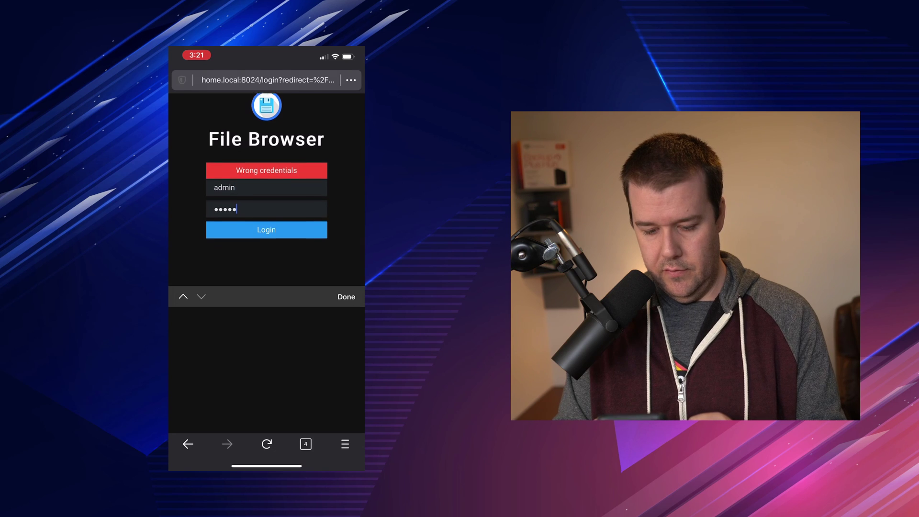
{"action": "key", "text": "BackSpace"}
{"action": "key", "text": "BackSpace"}
{"action": "key", "text": "BackSpace"}
{"action": "key", "text": "BackSpace"}
{"action": "key", "text": "BackSpace"}
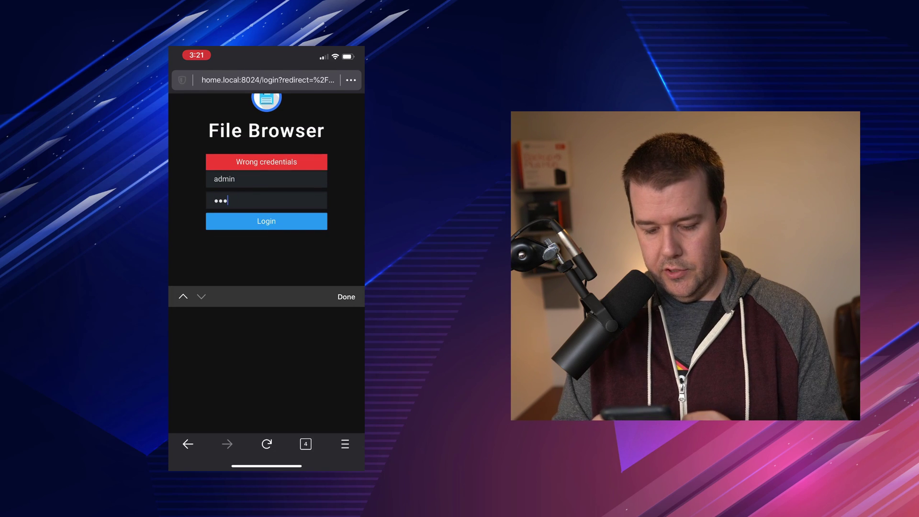
{"action": "type", "text": "admin"}
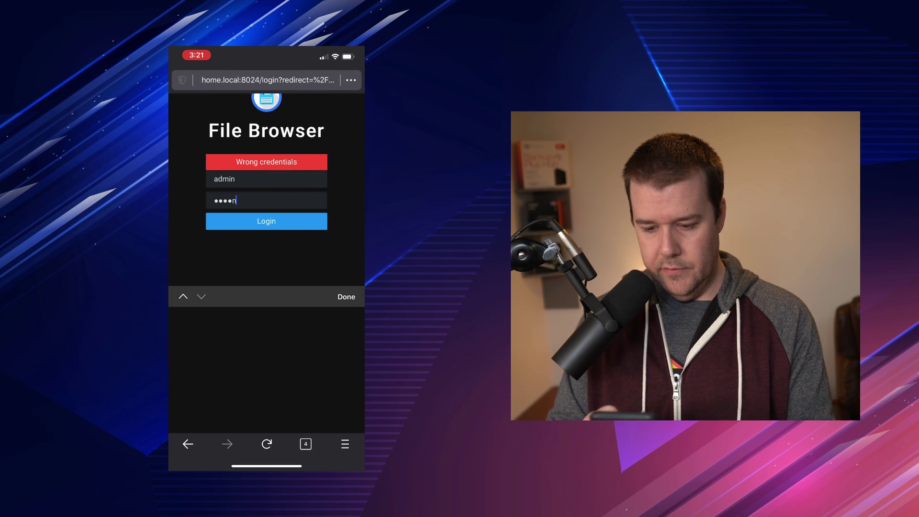
{"action": "key", "text": "Return"}
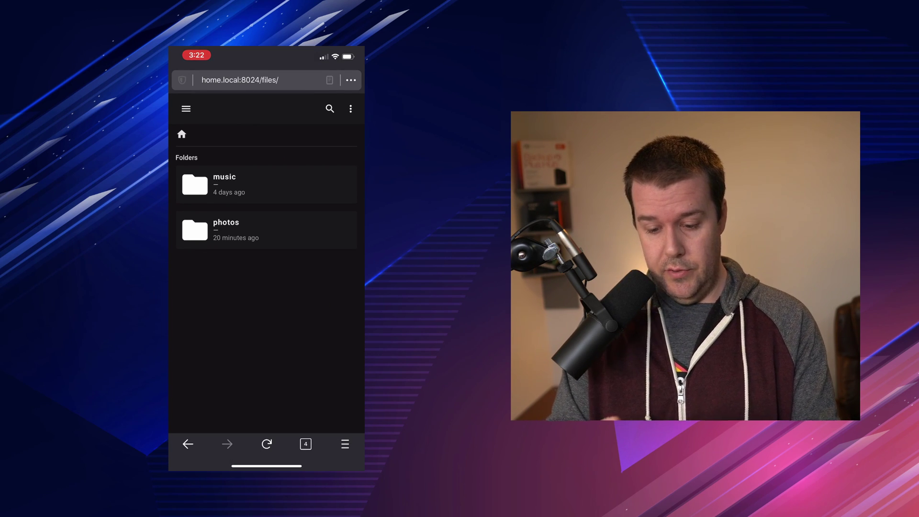
{"action": "left_click", "coordinate": [351, 109]}
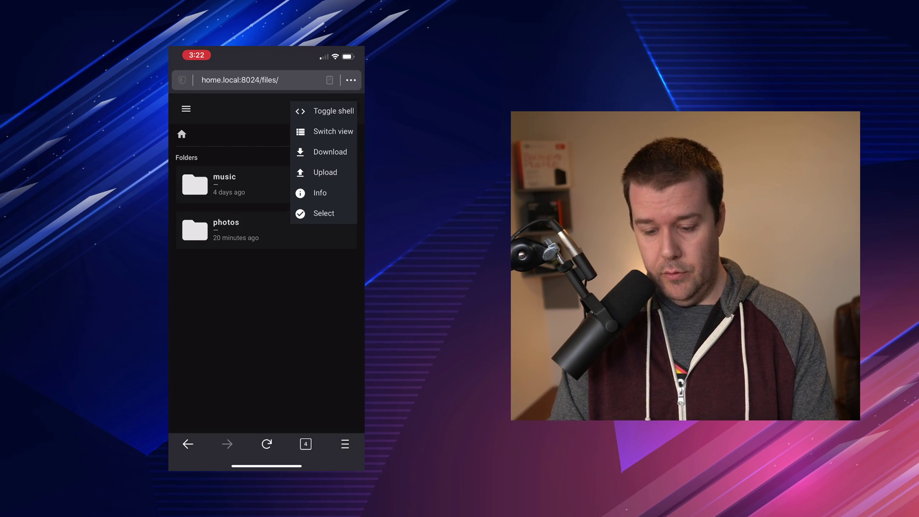
{"action": "left_click", "coordinate": [325, 131]}
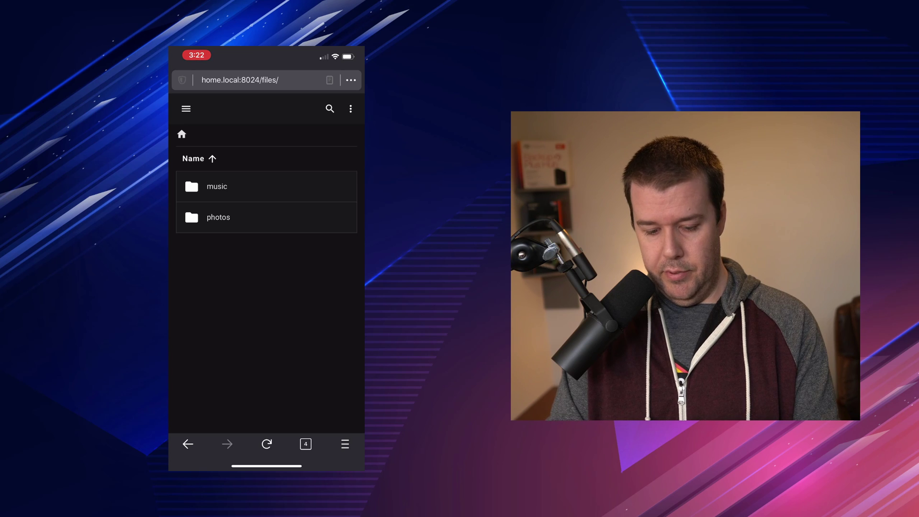
{"action": "left_click", "coordinate": [350, 108]}
{"action": "left_click", "coordinate": [325, 131]}
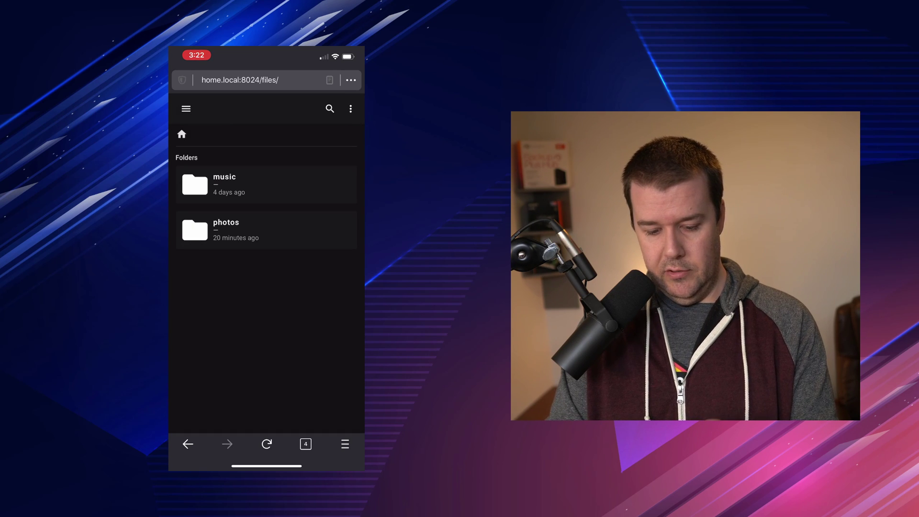
{"action": "left_click", "coordinate": [224, 184]}
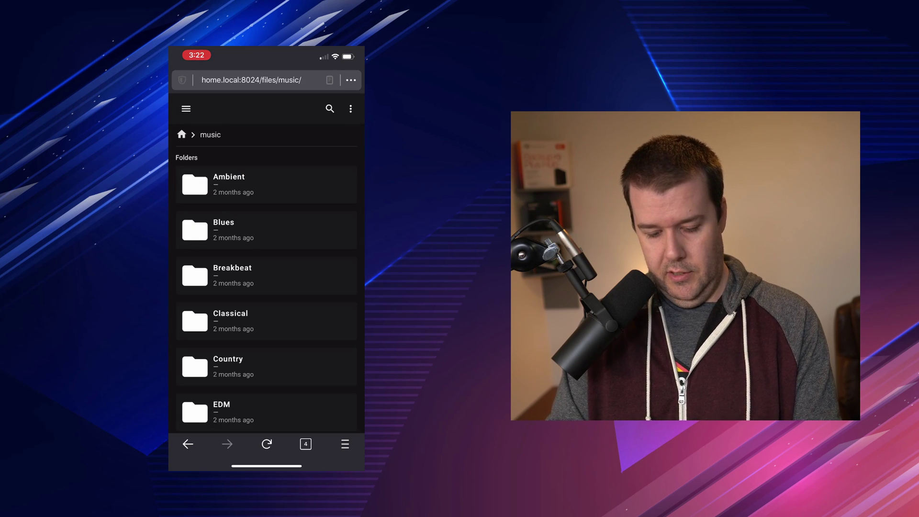
{"action": "scroll", "coordinate": [266, 287], "scroll_direction": "down", "scroll_amount": 12}
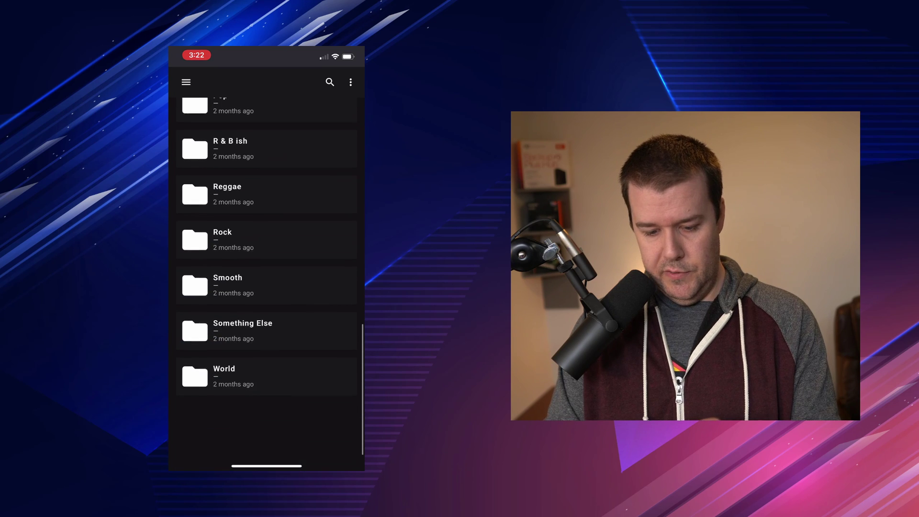
{"action": "scroll", "coordinate": [266, 287], "scroll_direction": "up", "scroll_amount": 8}
{"action": "scroll", "coordinate": [266, 288], "scroll_direction": "up", "scroll_amount": 1}
{"action": "left_click", "coordinate": [235, 190]}
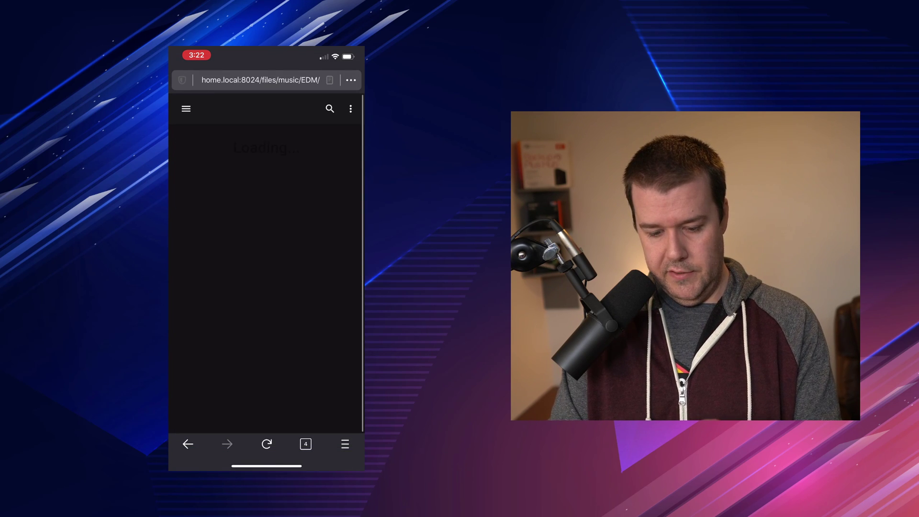
{"action": "left_click", "coordinate": [270, 275]}
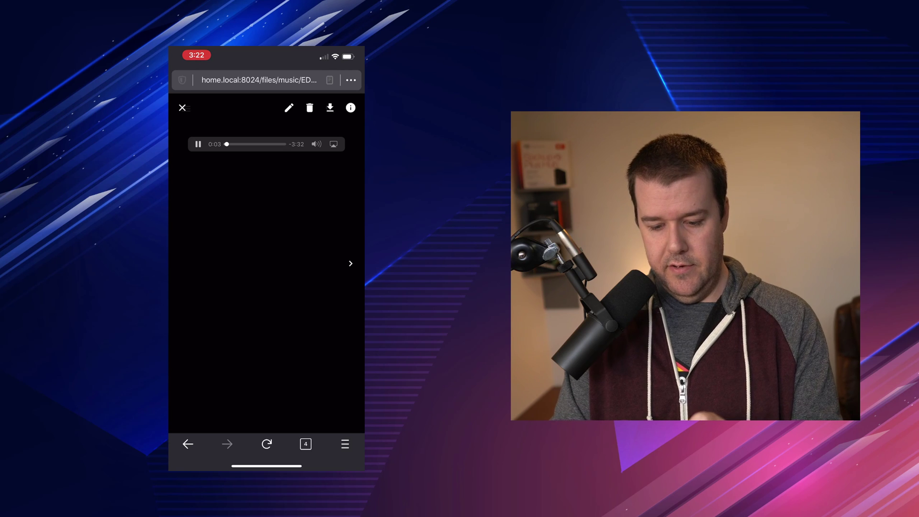
{"action": "left_click", "coordinate": [181, 108]}
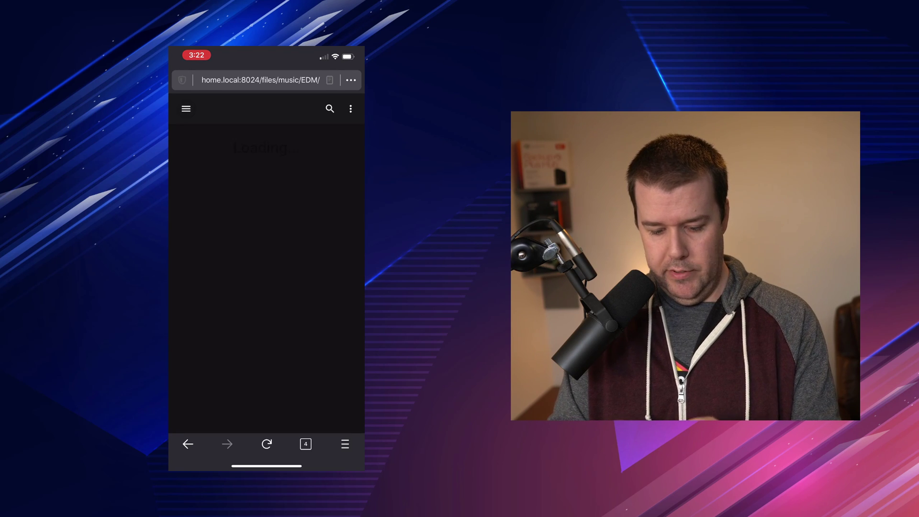
{"action": "left_click", "coordinate": [181, 134]}
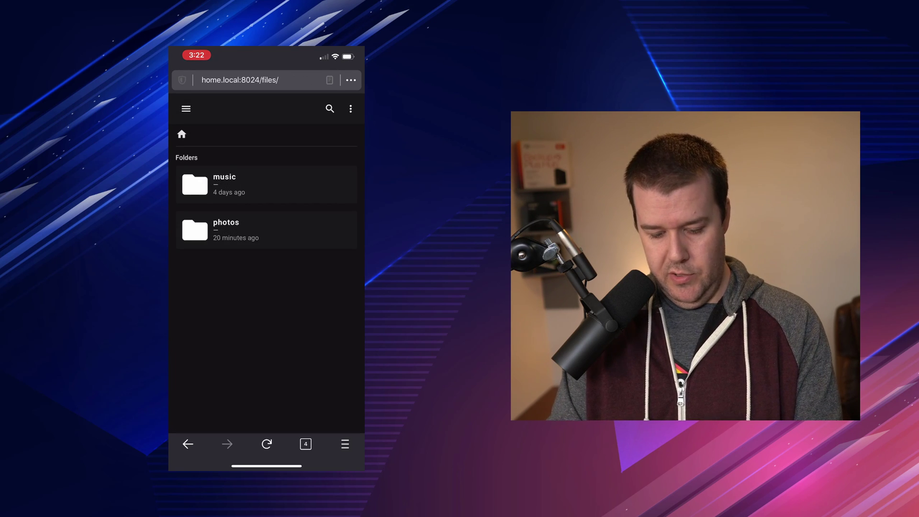
{"action": "left_click", "coordinate": [266, 228]}
{"action": "left_click", "coordinate": [266, 228]}
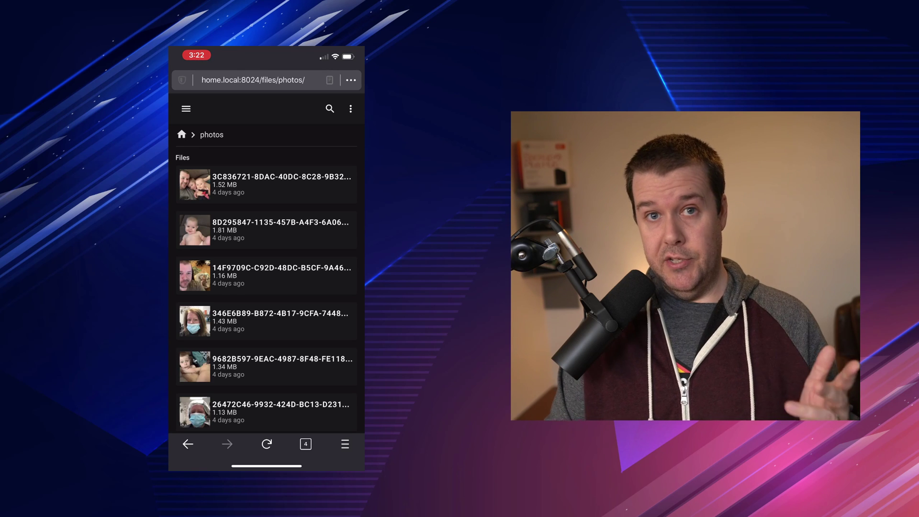
{"action": "scroll", "coordinate": [266, 287], "scroll_direction": "down", "scroll_amount": 3}
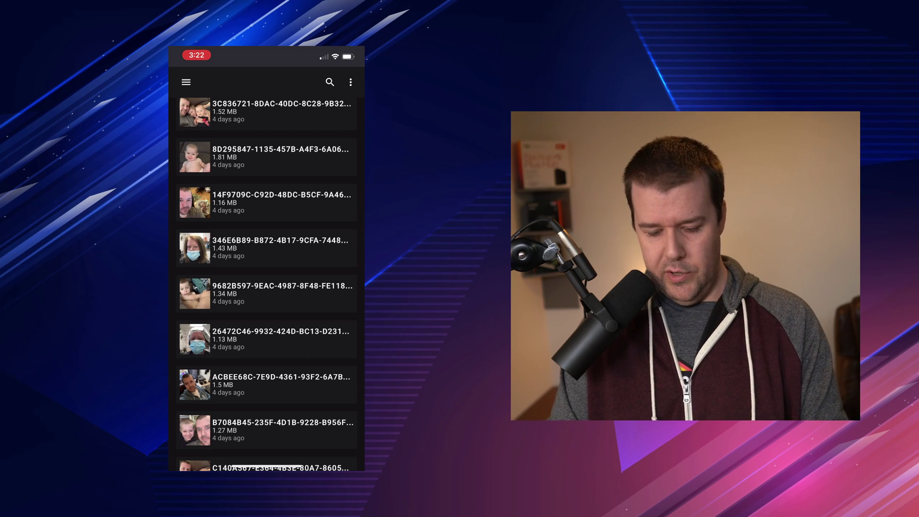
{"action": "scroll", "coordinate": [266, 287], "scroll_direction": "up", "scroll_amount": 2}
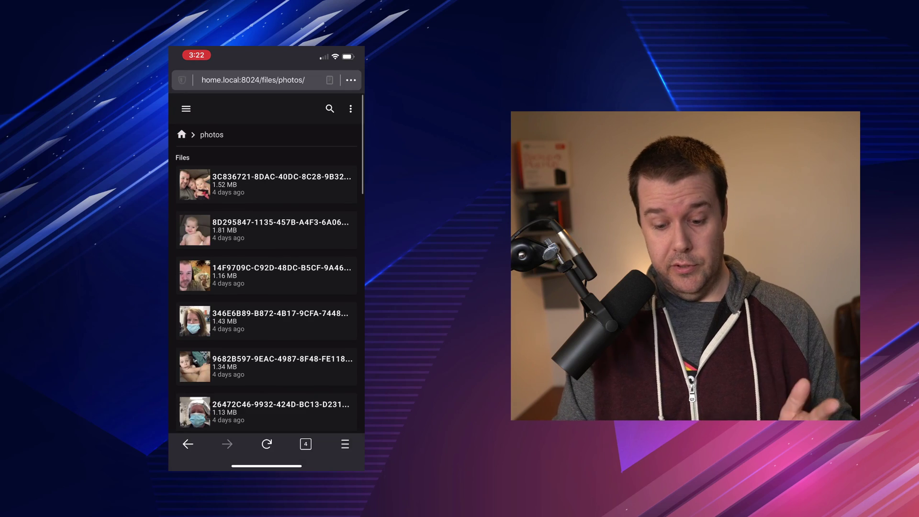
{"action": "scroll", "coordinate": [266, 287], "scroll_direction": "down", "scroll_amount": 6}
{"action": "scroll", "coordinate": [266, 287], "scroll_direction": "up", "scroll_amount": 5}
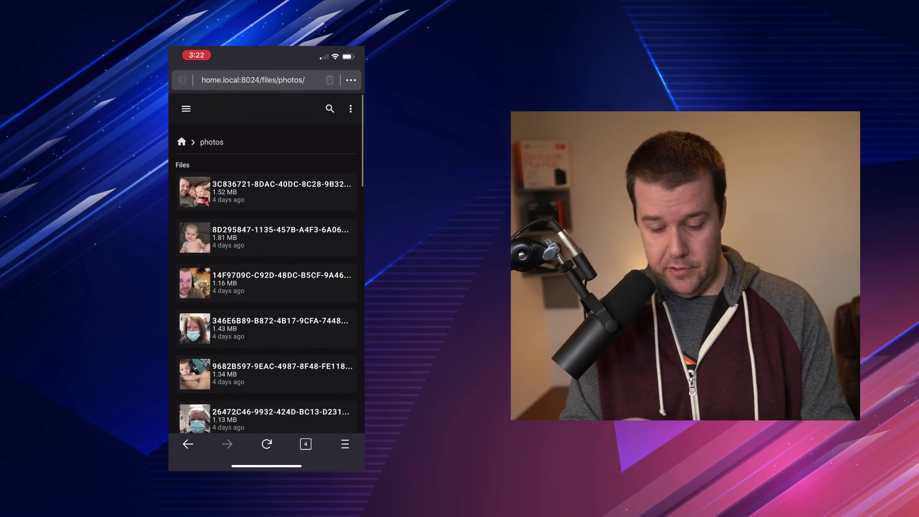
{"action": "scroll", "coordinate": [266, 287], "scroll_direction": "down", "scroll_amount": 8}
{"action": "scroll", "coordinate": [266, 287], "scroll_direction": "up", "scroll_amount": 5}
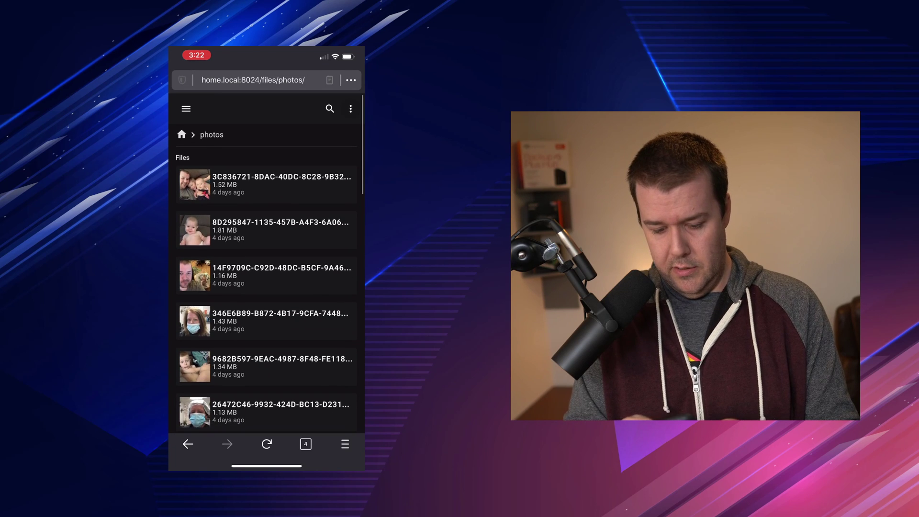
{"action": "left_click", "coordinate": [350, 109]}
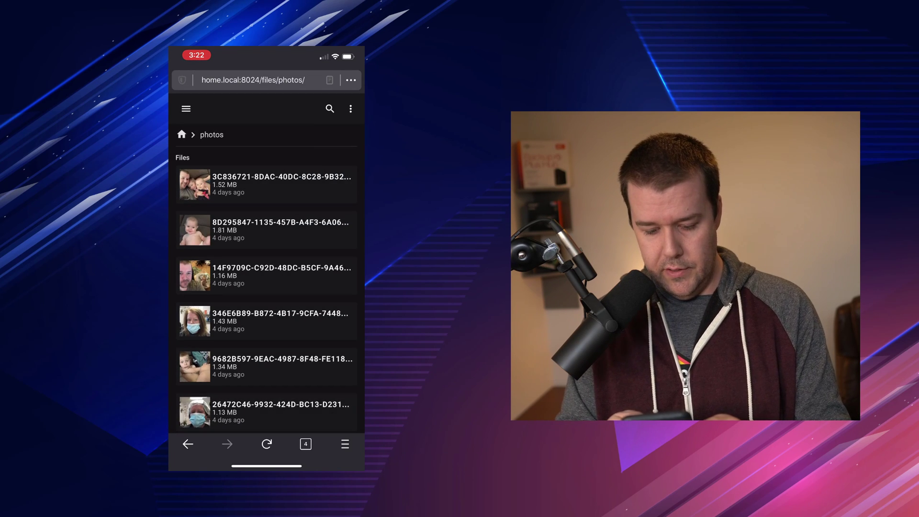
{"action": "left_click", "coordinate": [266, 184]}
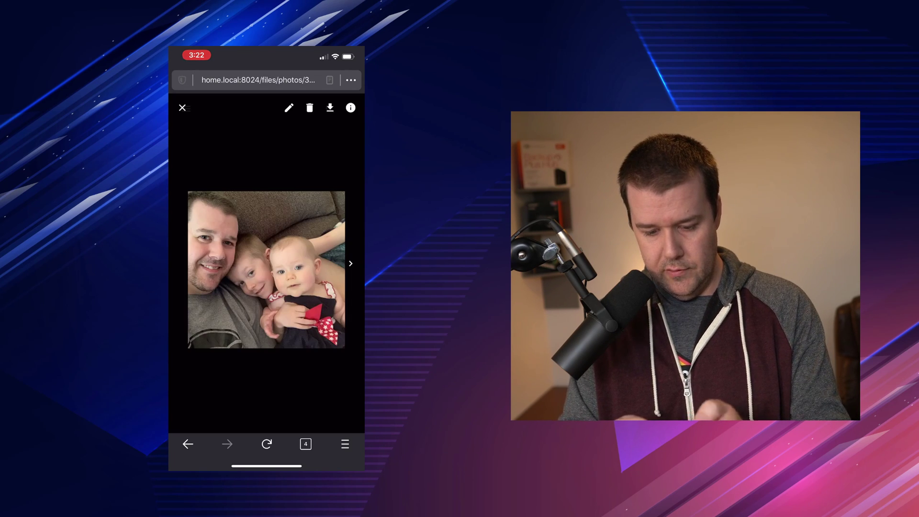
{"action": "left_click", "coordinate": [182, 107]}
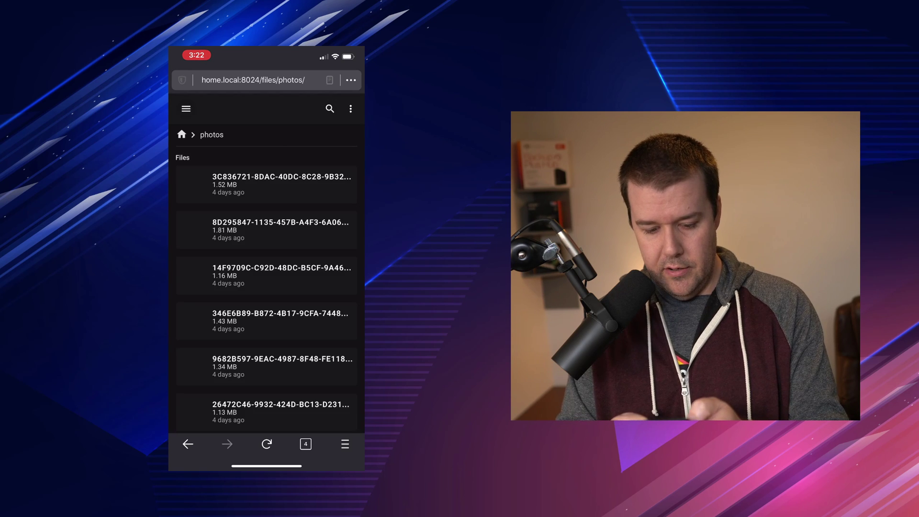
{"action": "left_click", "coordinate": [182, 134]}
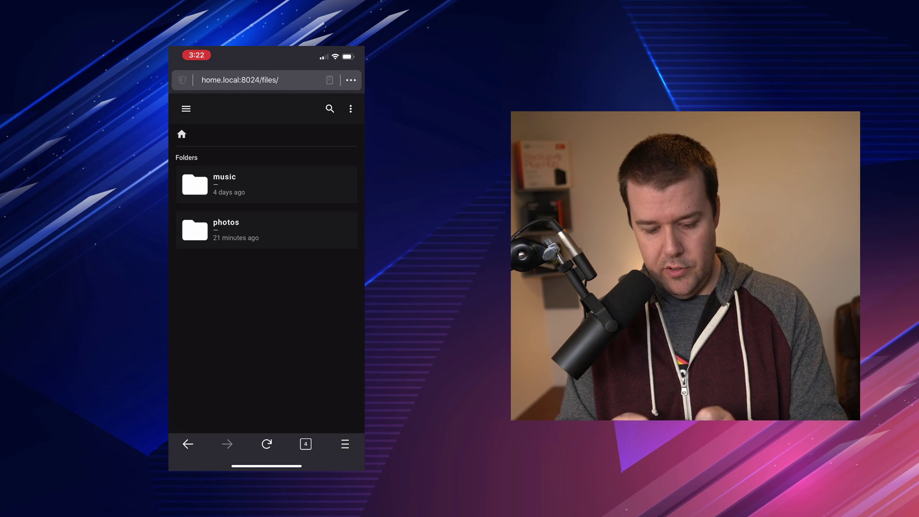
Step: Open the File Browser hamburger menu on the phone to show the navigation drawer
{"action": "left_click", "coordinate": [186, 109]}
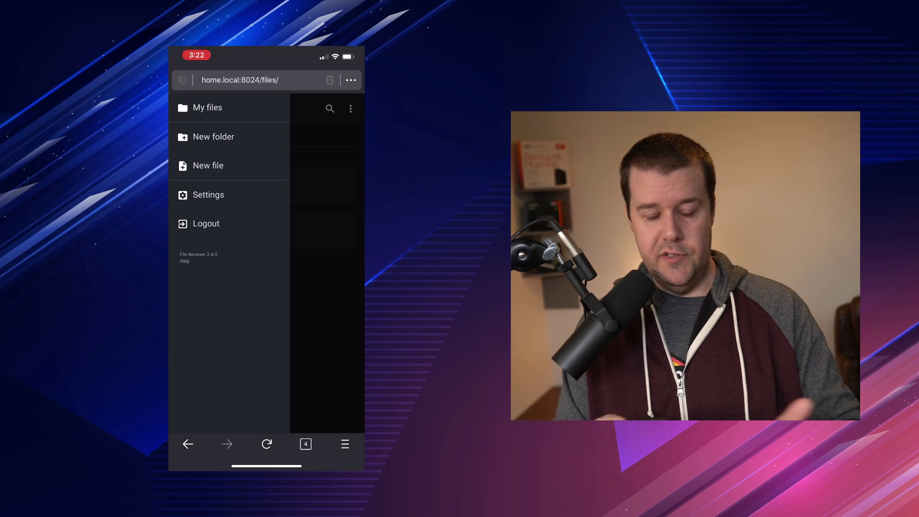